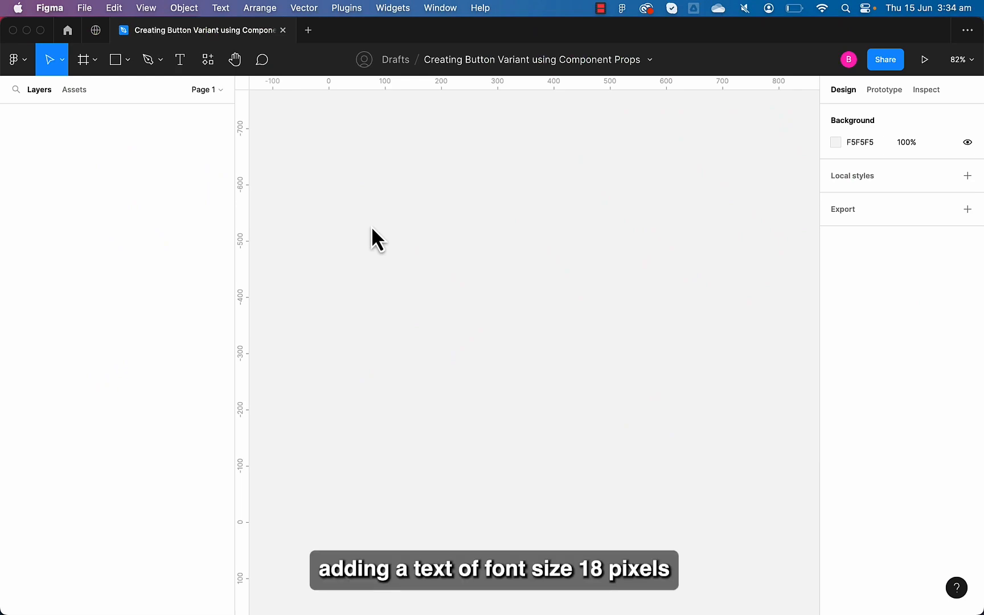
# Step: Add a text layer reading "Button" on the empty canvas
pyautogui.press('t')
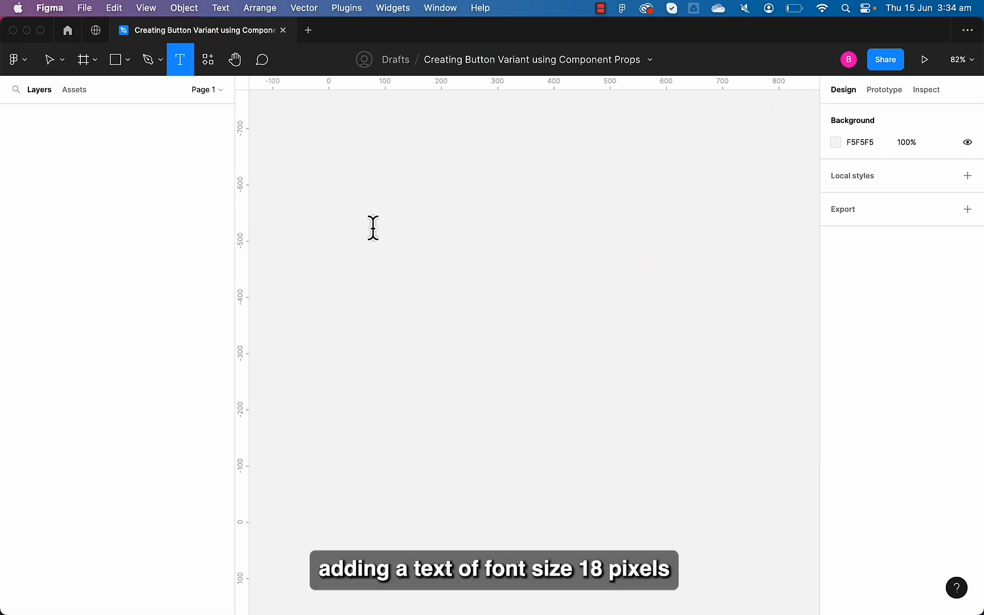
pyautogui.click(371, 229)
pyautogui.write('Butto')
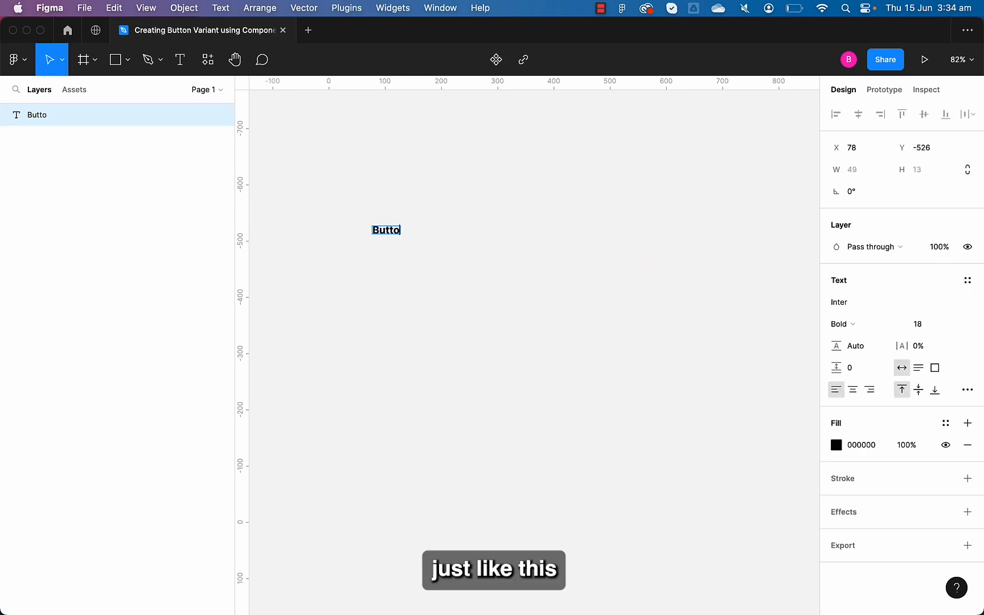
pyautogui.write('n')
pyautogui.press('Escape')
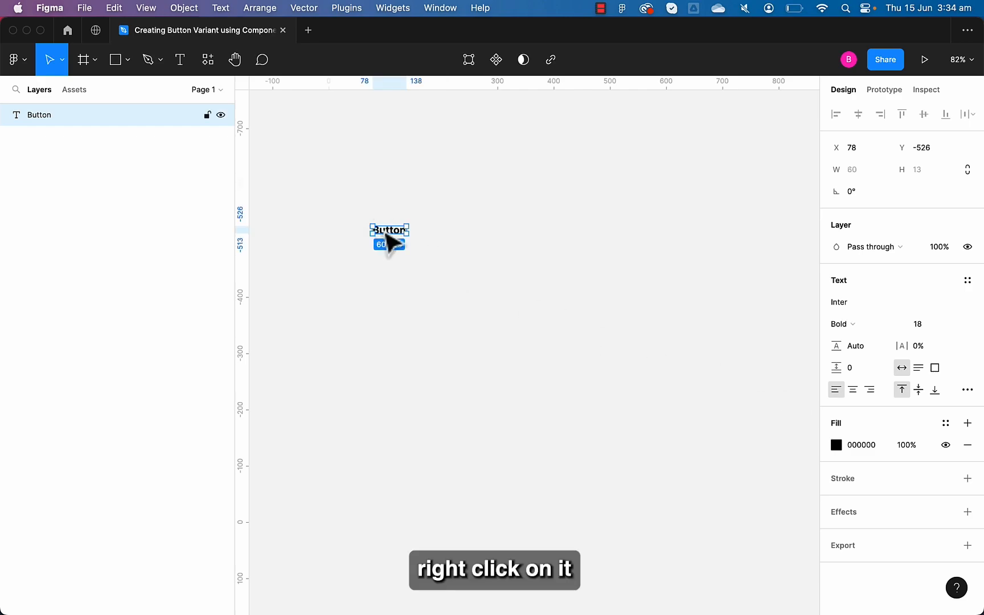
# Step: Wrap the Button text in an auto layout frame with 24 horizontal and 12 vertical padding
pyautogui.rightClick(387, 239)
pyautogui.click(436, 455)
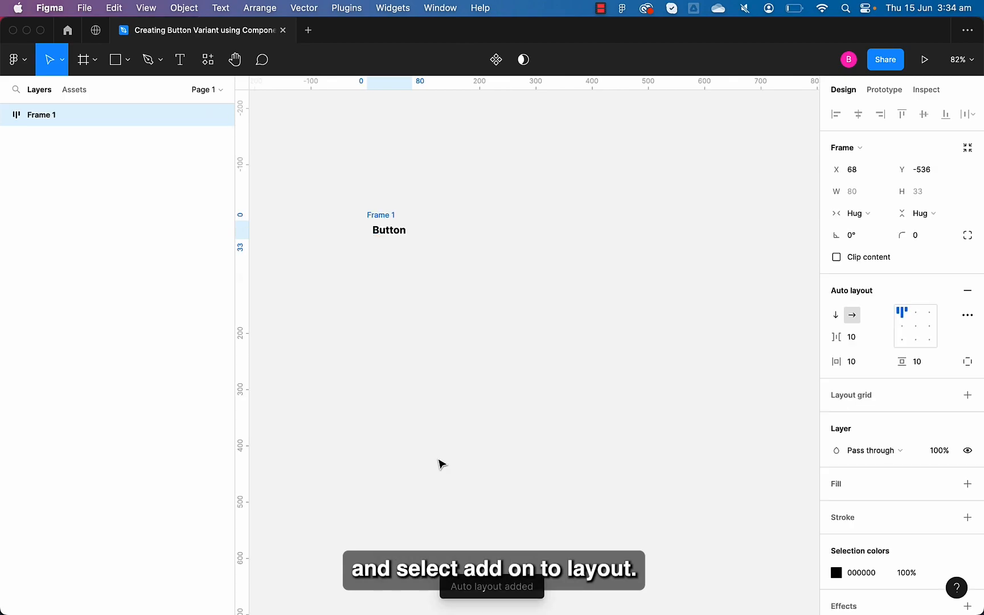
pyautogui.click(854, 362)
pyautogui.write('24')
pyautogui.click(914, 362)
pyautogui.write('12')
pyautogui.press('Return')
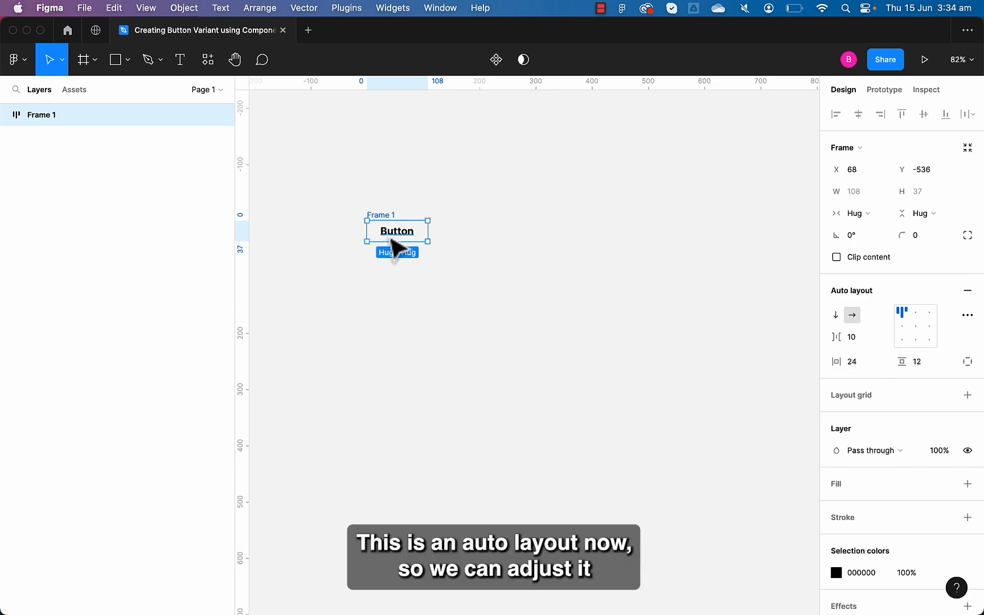
# Step: Align the auto layout frame's content to the left and vertically centred
pyautogui.scroll(5, 396, 245)
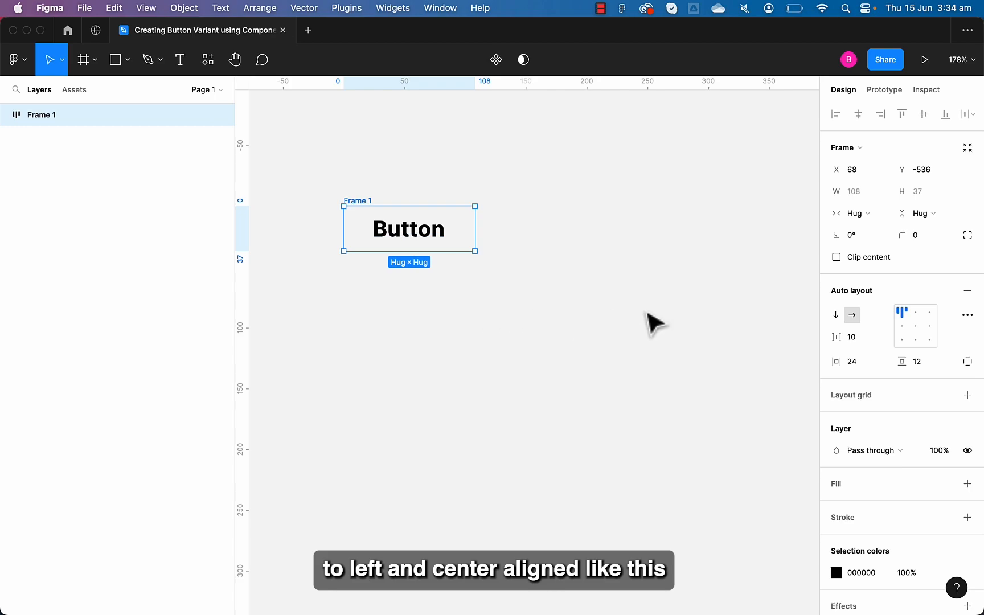
pyautogui.click(903, 328)
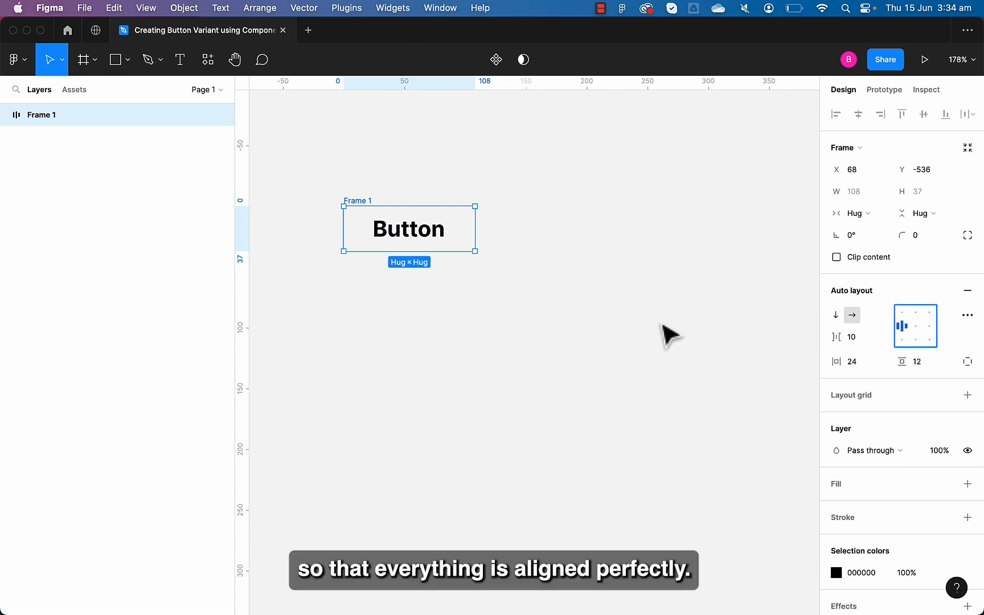
pyautogui.click(669, 336)
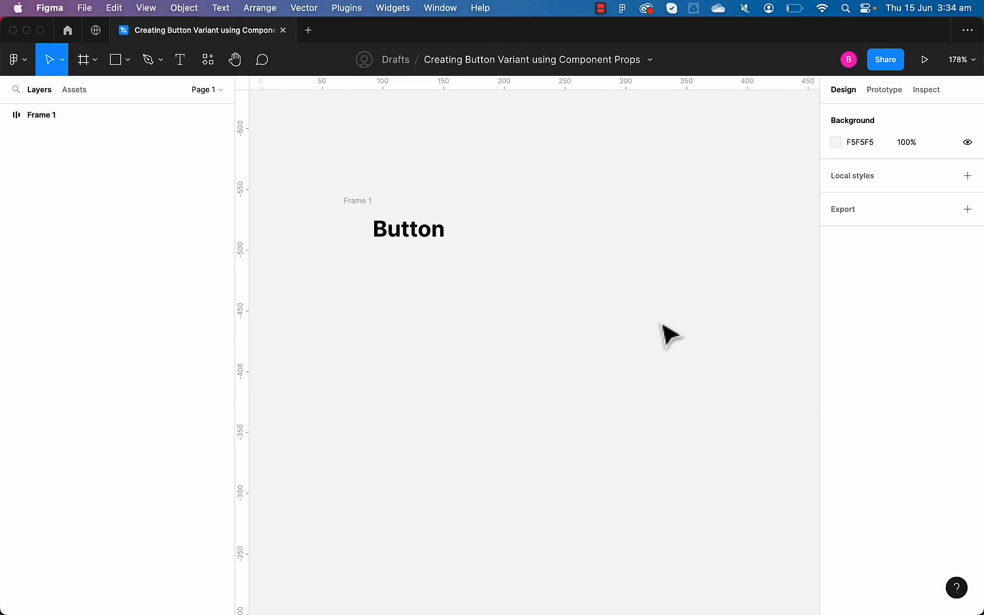
# Step: Run the Feather Icons plugin and insert the arrow-right icon
pyautogui.press('super+slash')
pyautogui.write('fea')
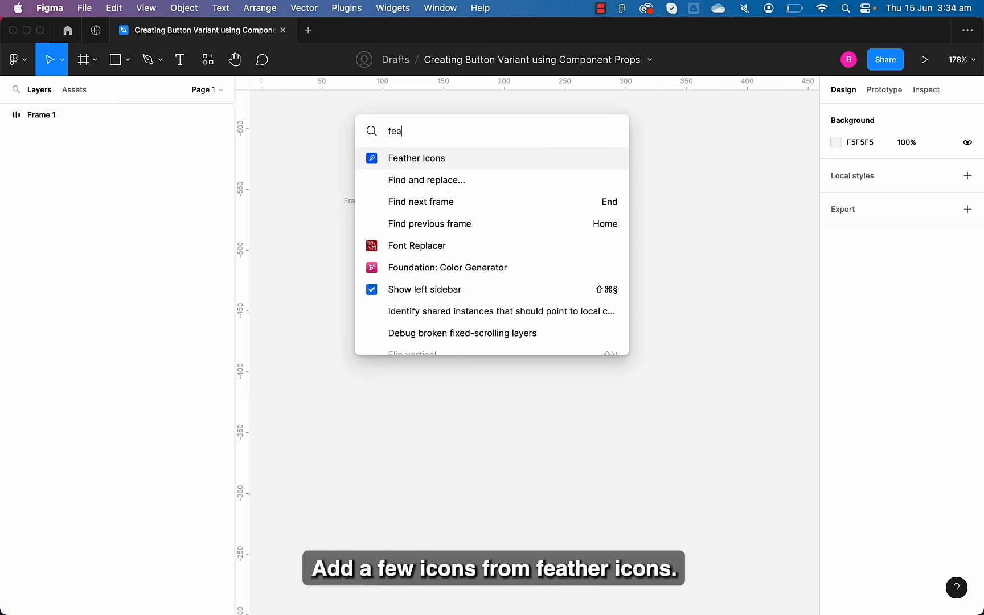
pyautogui.press('Return')
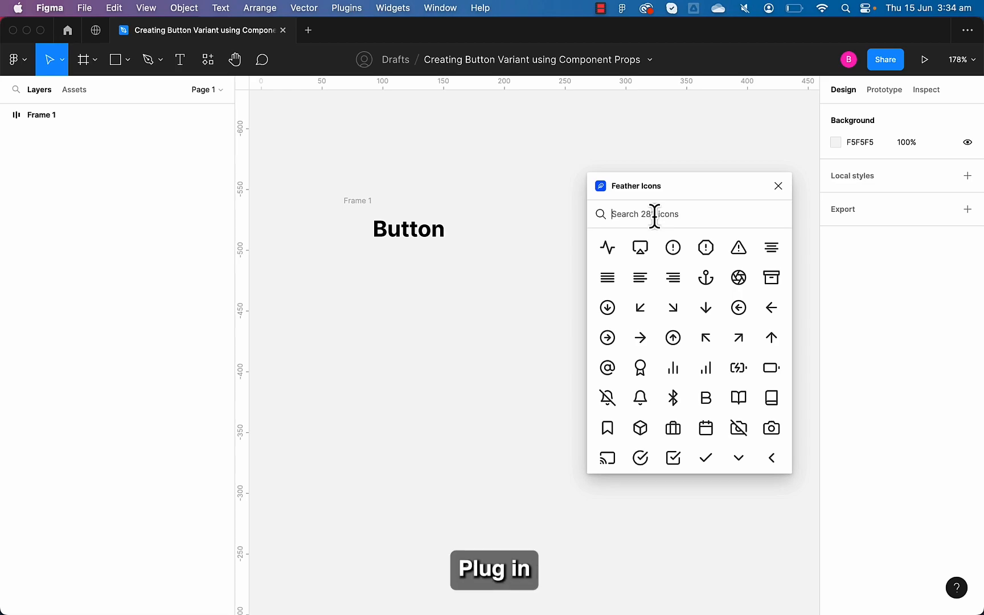
pyautogui.click(655, 214)
pyautogui.write('right')
pyautogui.click(704, 248)
# Step: Insert the heart and download-cloud icons from Feather Icons
pyautogui.doubleClick(674, 215)
pyautogui.write('hear')
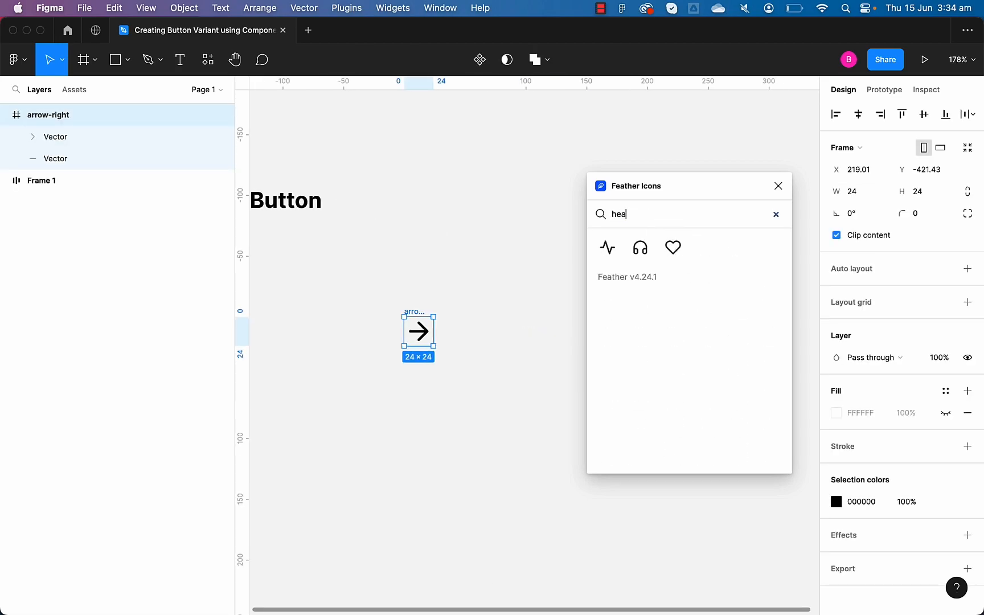
pyautogui.click(607, 247)
pyautogui.doubleClick(621, 214)
pyautogui.write('down')
pyautogui.click(607, 247)
# Step: Insert the chevron-down and shopping-bag icons from Feather Icons
pyautogui.doubleClick(626, 215)
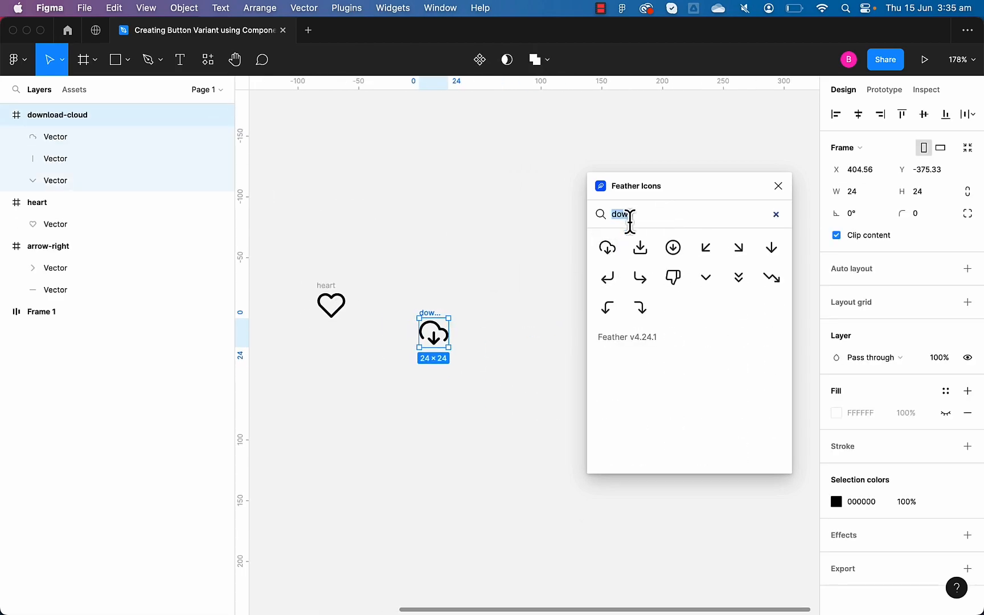
pyautogui.write('chev')
pyautogui.click(608, 247)
pyautogui.doubleClick(622, 215)
pyautogui.write('c')
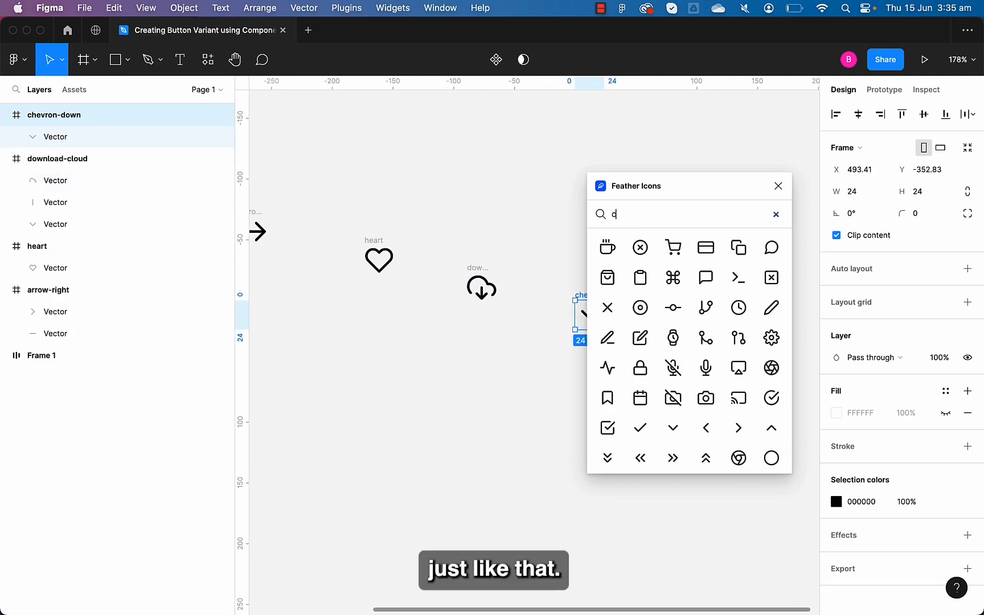
pyautogui.click(607, 248)
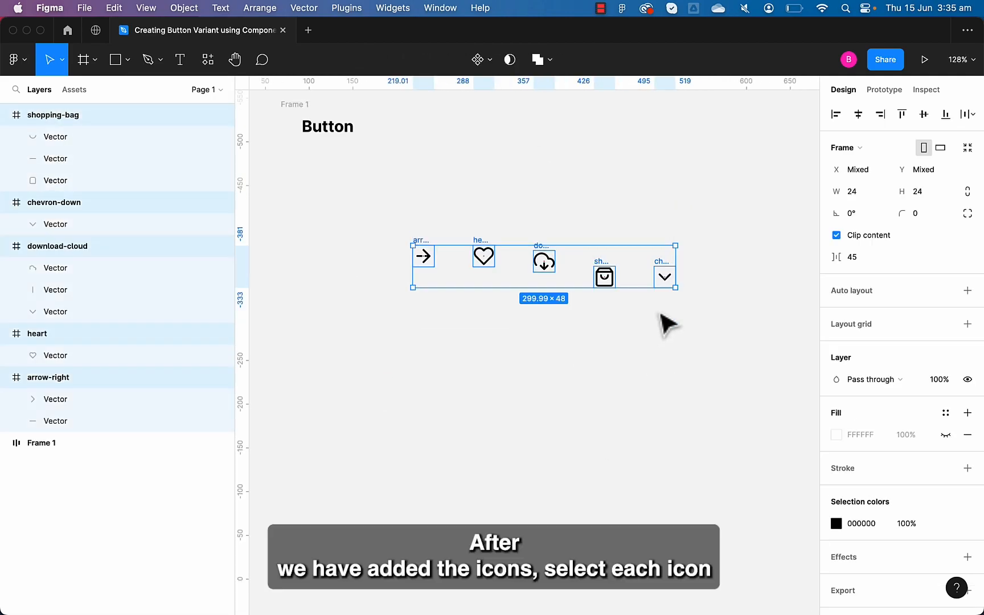
# Step: Align the five icons along their top edges
pyautogui.hotkey('alt', 'w')
pyautogui.scroll(3, 762, 200)
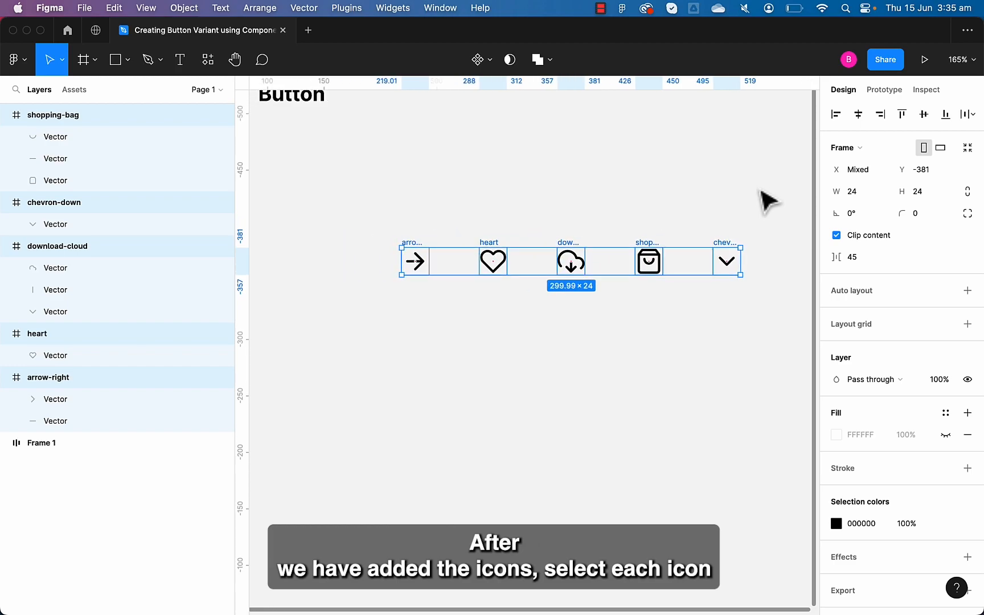
pyautogui.click(553, 169)
# Step: Turn the arrow-right, heart and download-cloud icons into separate components
pyautogui.click(417, 253)
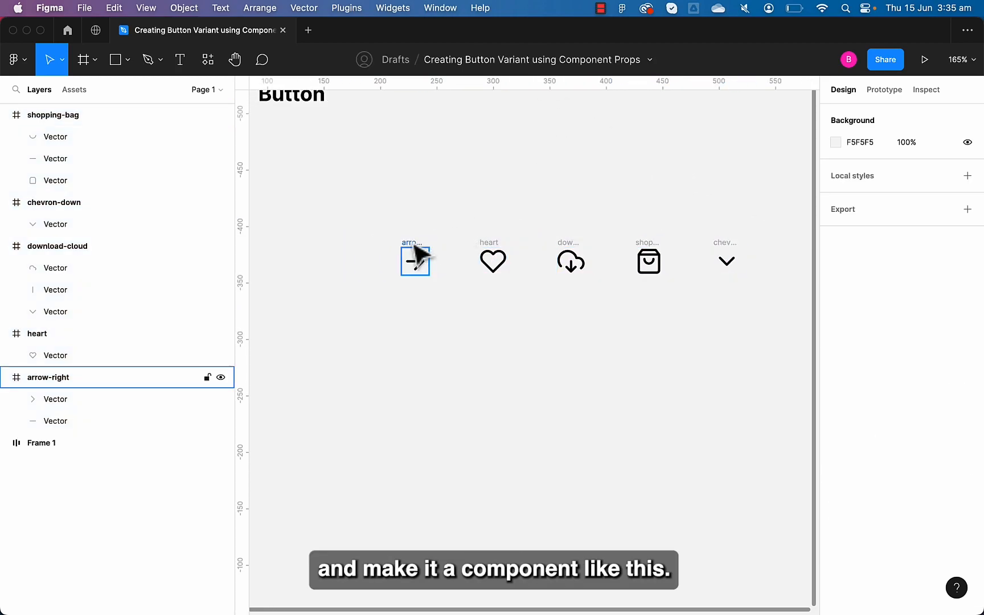
pyautogui.click(480, 59)
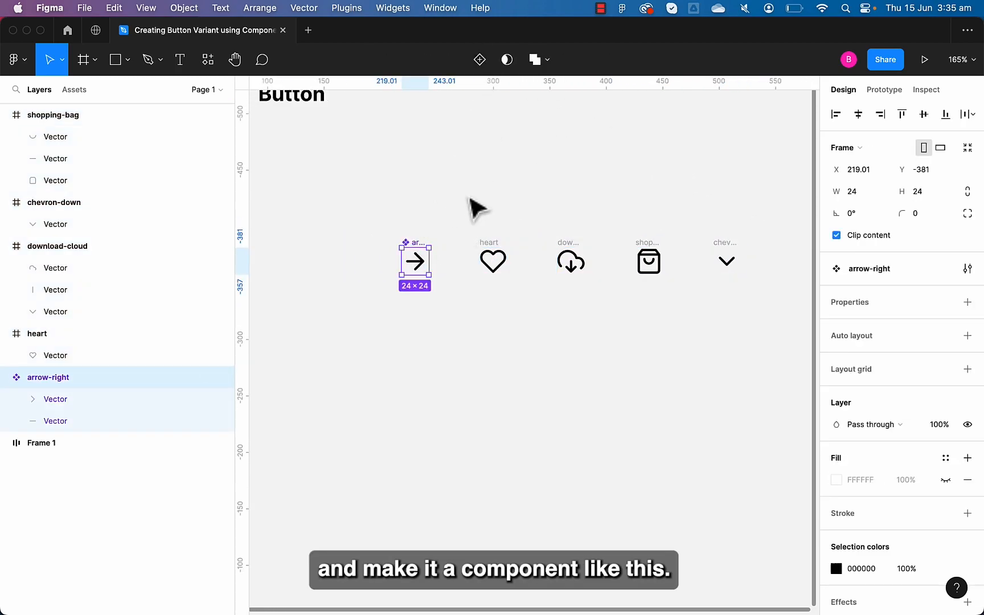
pyautogui.click(493, 259)
pyautogui.click(479, 60)
pyautogui.click(570, 261)
pyautogui.click(480, 59)
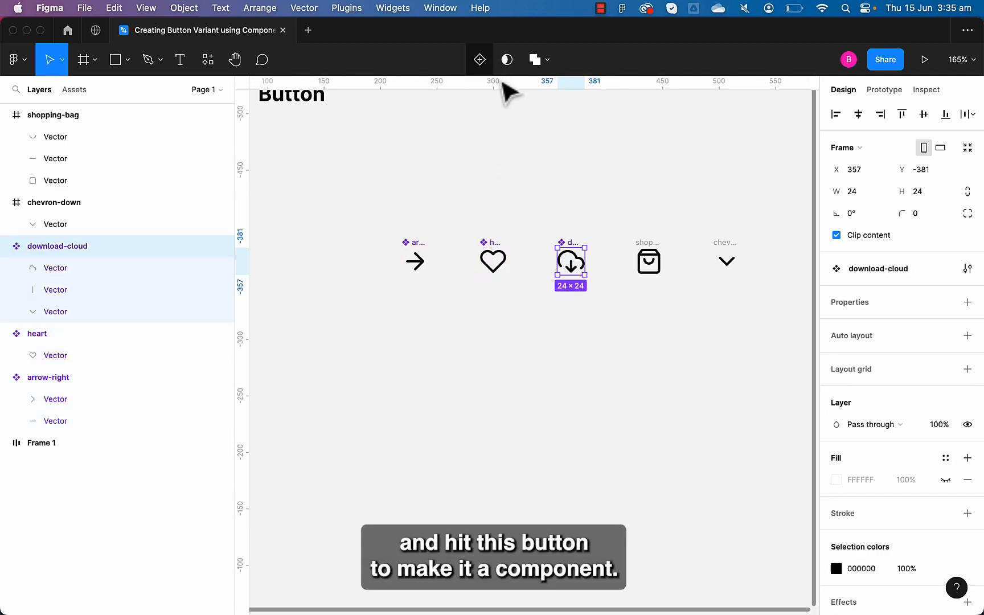
# Step: Turn the shopping-bag and chevron-down icons into separate components
pyautogui.click(649, 261)
pyautogui.click(480, 59)
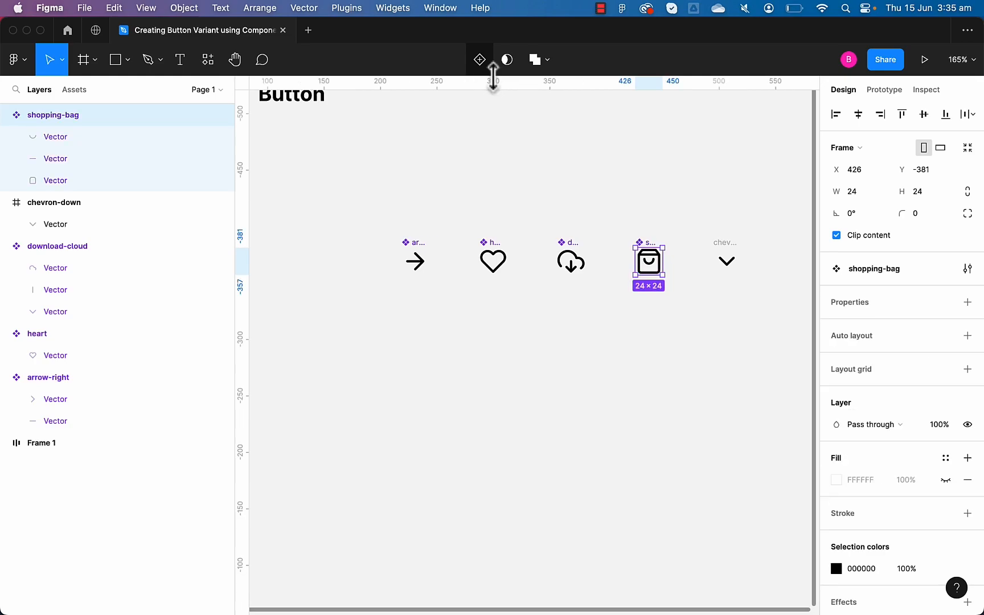
pyautogui.click(725, 260)
pyautogui.click(496, 59)
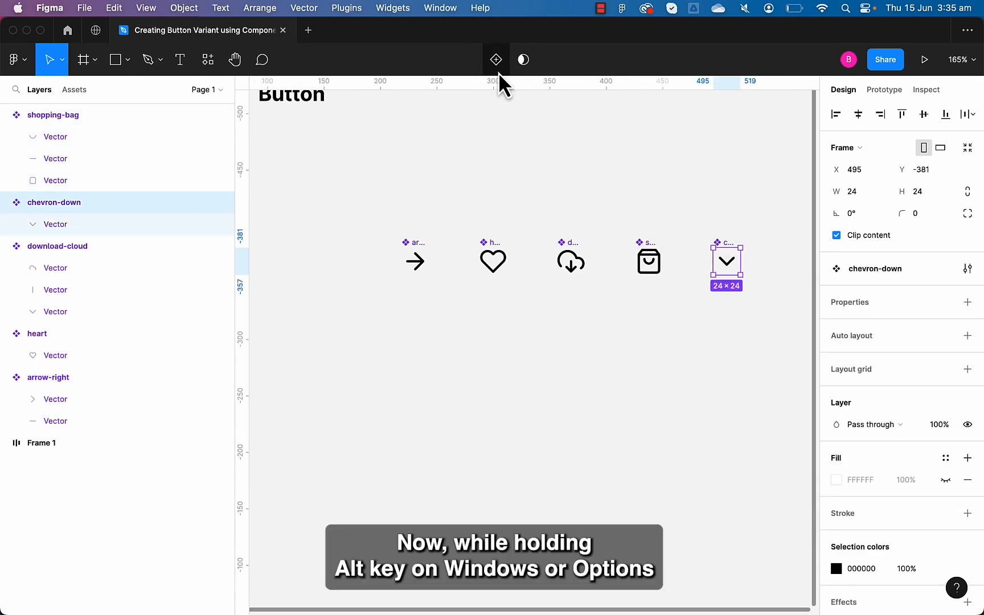
pyautogui.click(565, 178)
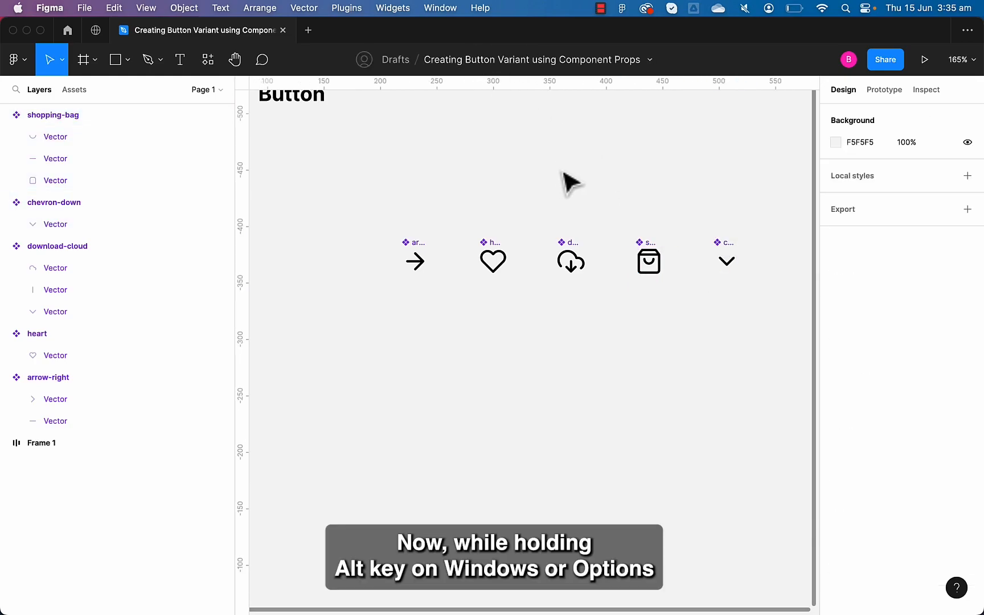
# Step: Place an instance of the arrow-right component before the Button text inside Frame 1
pyautogui.scroll(5, 566, 181)
pyautogui.hscroll(-3, 567, 182)
pyautogui.scroll(3, 567, 182)
pyautogui.moveTo(571, 409); pyautogui.dragTo(387, 210)
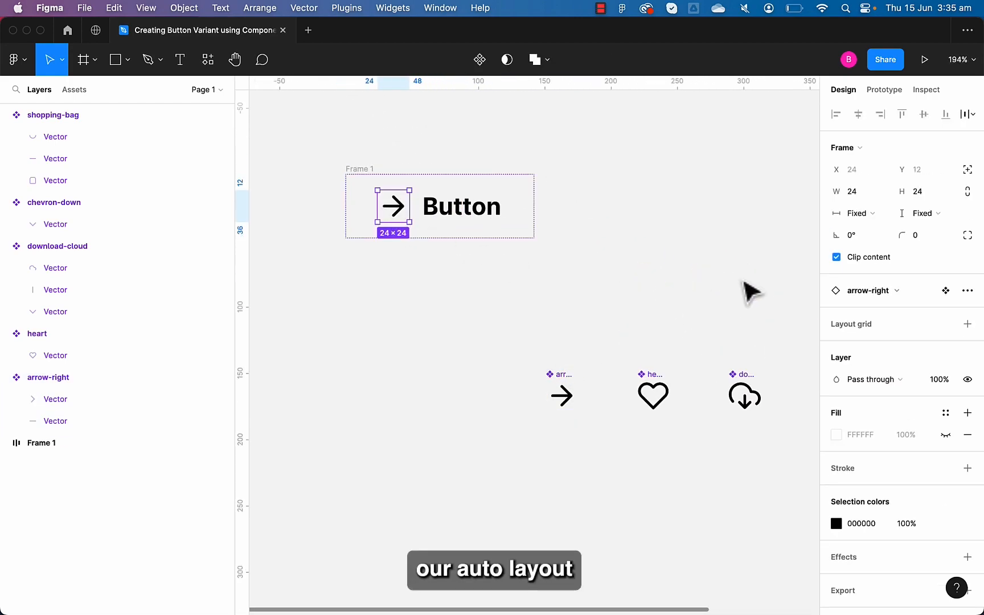
# Step: Lock the proportions of the arrow-right instance in Frame 1 and resize it to 18 × 18
pyautogui.click(966, 194)
pyautogui.click(857, 194)
pyautogui.write('20')
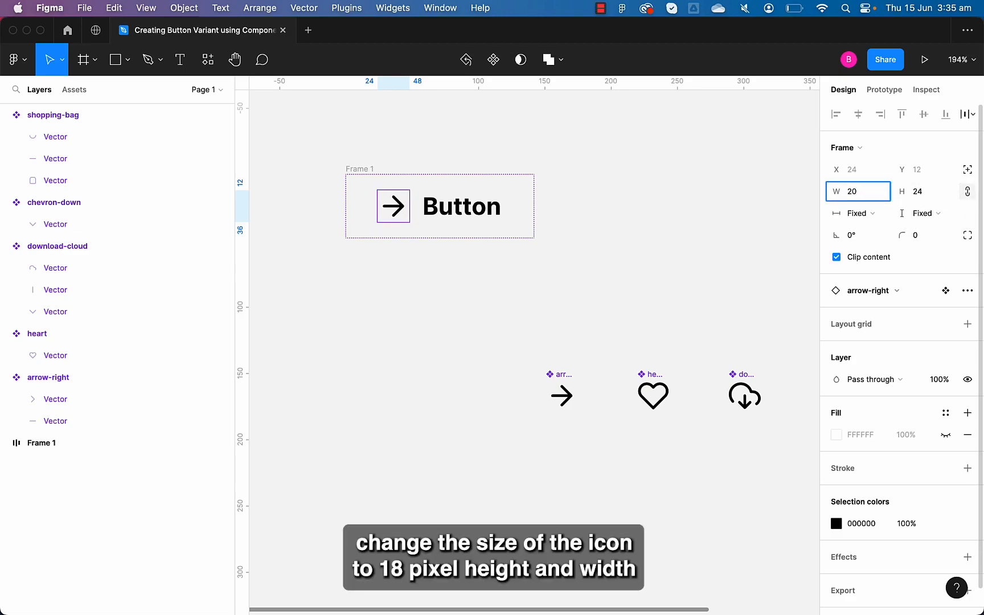
pyautogui.write('18')
pyautogui.press('Return')
# Step: Place a heart instance after the Button text in Frame 1 and resize it proportionally to 18 × 18
pyautogui.moveTo(653, 401); pyautogui.dragTo(502, 217)
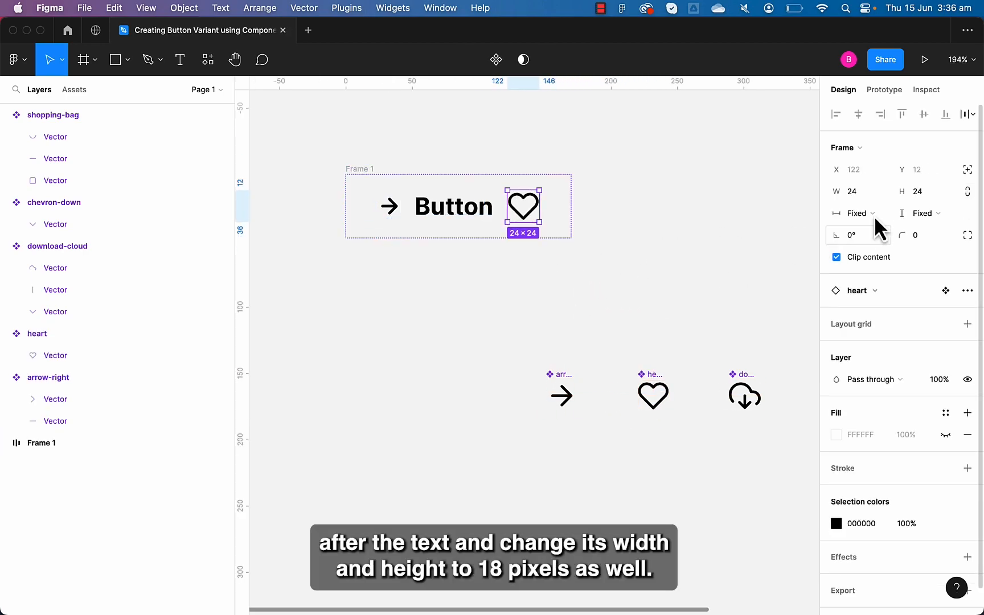
pyautogui.click(967, 192)
pyautogui.click(854, 192)
pyautogui.write('1')
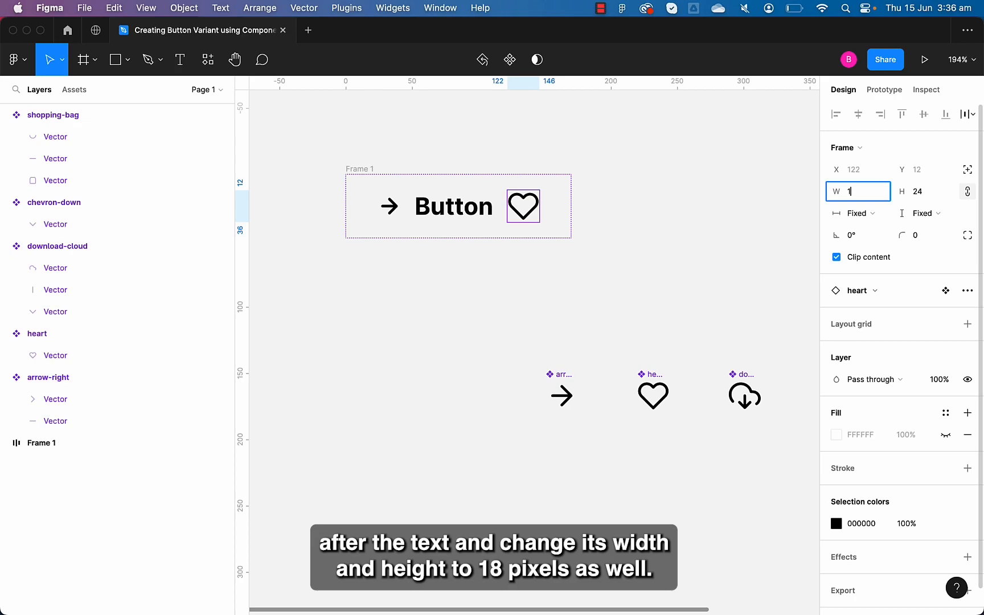
pyautogui.write('8')
pyautogui.press('Return')
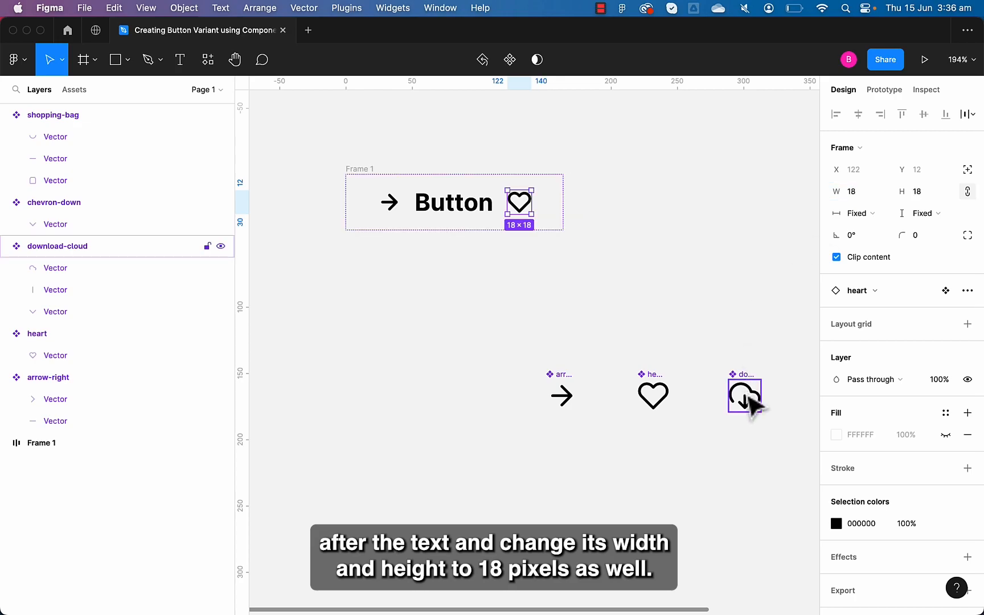
# Step: Place an instance of the chevron-down component at the end of Frame 1, after the heart
pyautogui.hscroll(3, 751, 403)
pyautogui.scroll(-1, 752, 403)
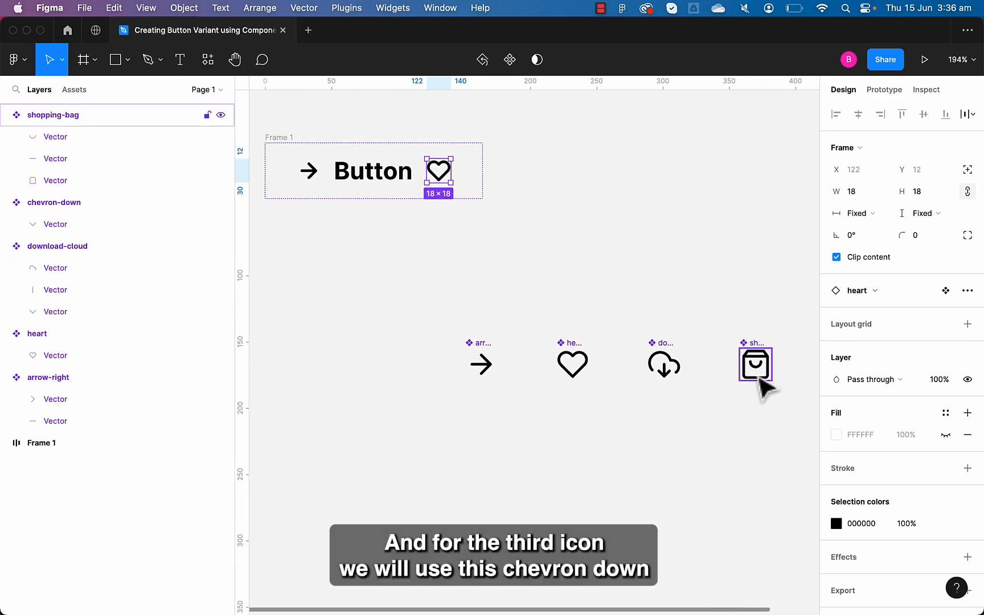
pyautogui.hscroll(5, 766, 387)
pyautogui.scroll(-2, 766, 387)
pyautogui.click(696, 332)
pyautogui.moveTo(699, 335); pyautogui.dragTo(325, 137)
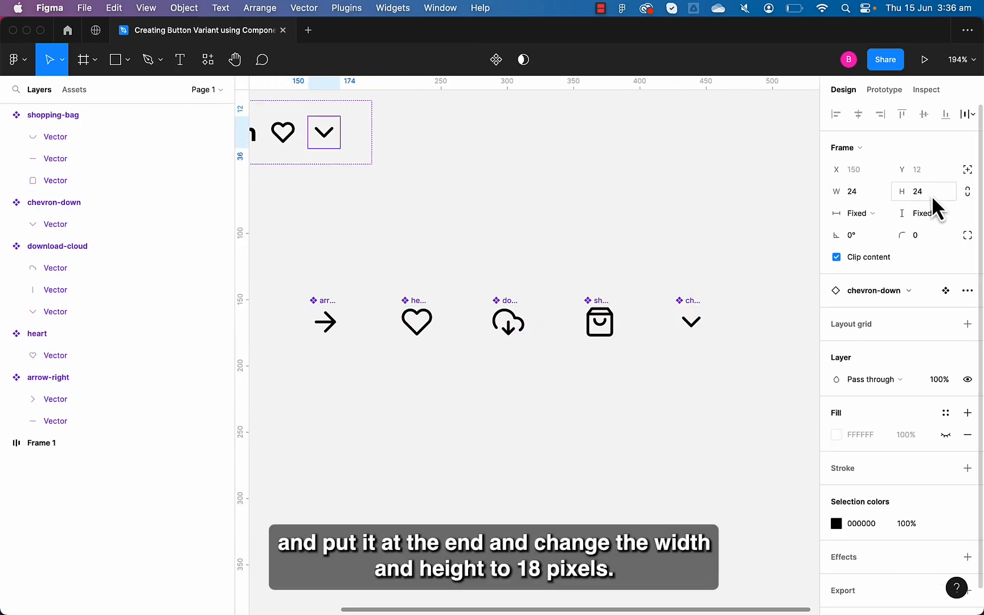
# Step: Lock the proportions of the chevron-down instance in Frame 1 and resize it to 18 × 18
pyautogui.click(968, 191)
pyautogui.click(876, 191)
pyautogui.write('1')
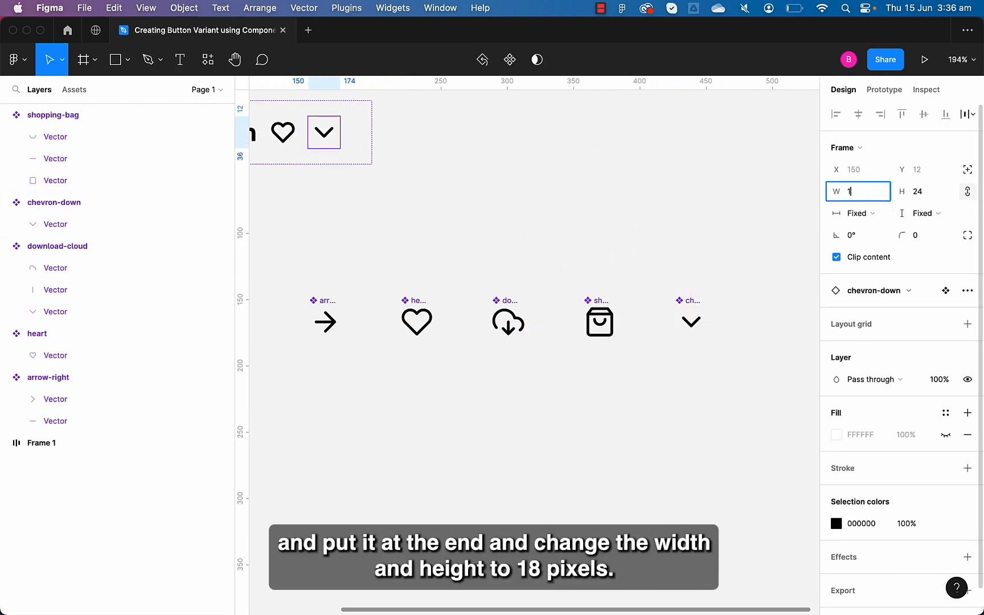
pyautogui.write('8')
pyautogui.press('Return')
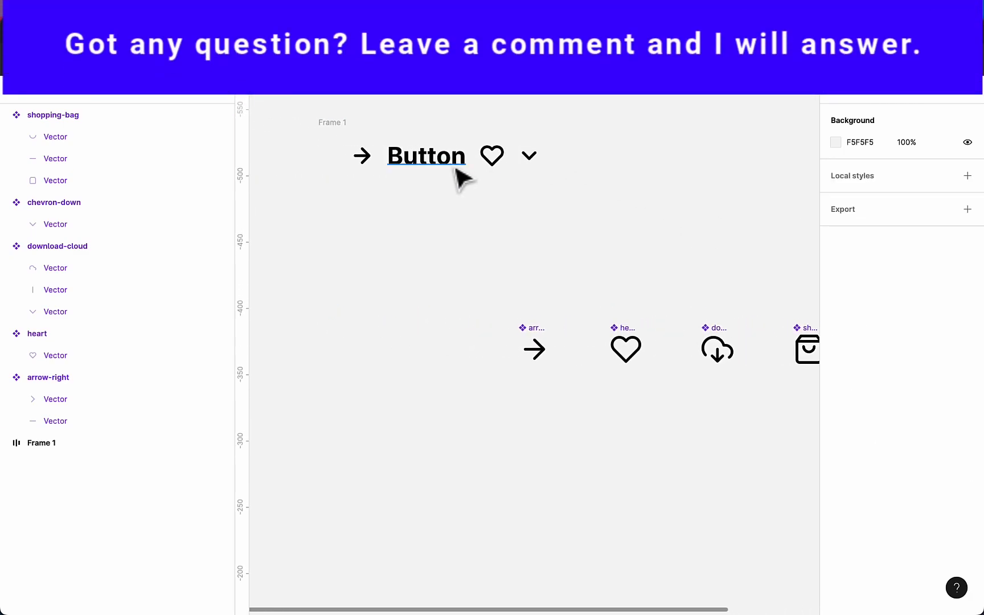
# Step: Wrap the arrow icon, Button text and heart icon inside Frame 1 in a nested auto layout
pyautogui.click(431, 182)
pyautogui.scroll(3, 431, 184)
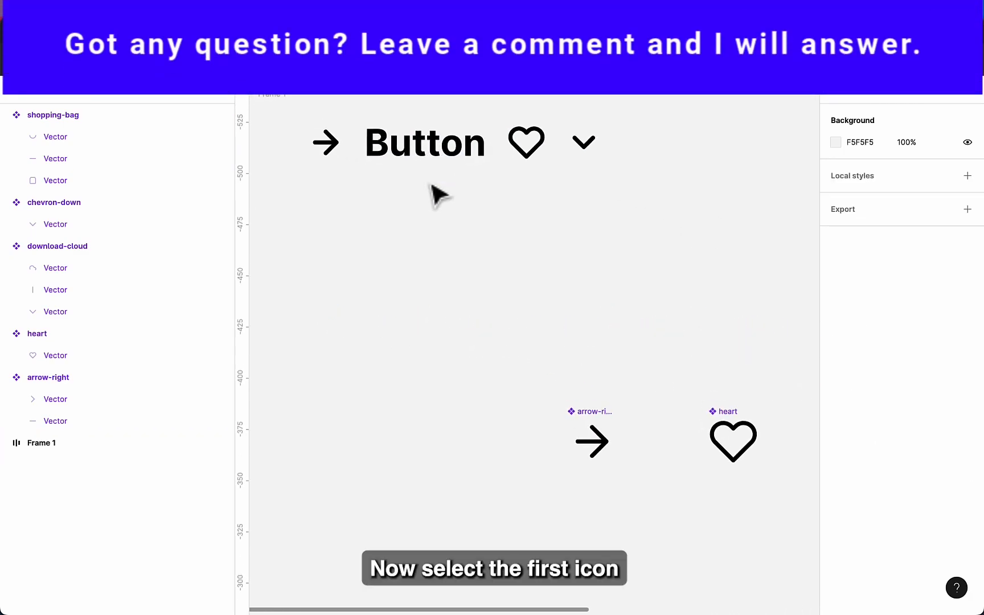
pyautogui.click(336, 157)
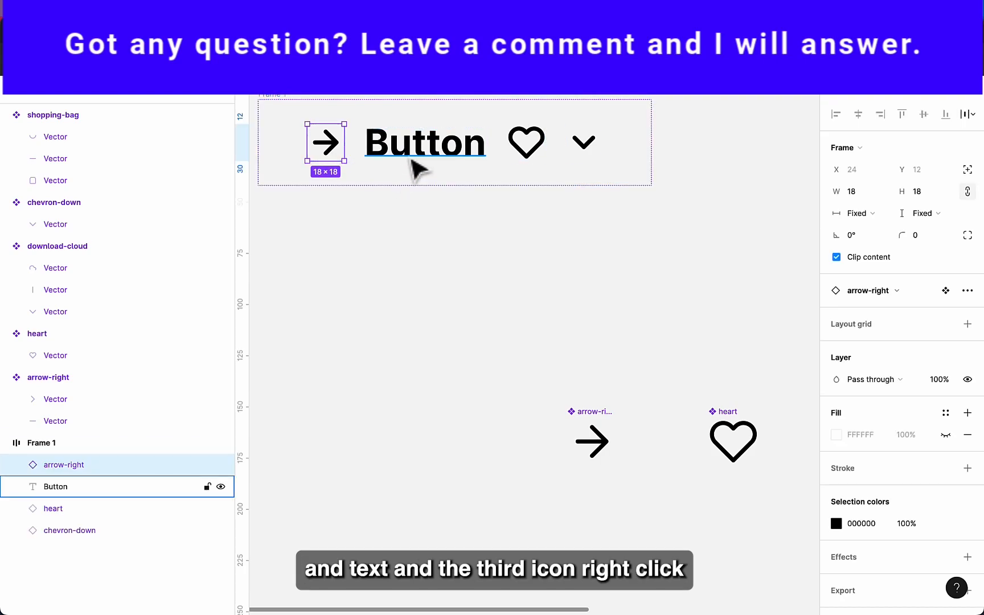
pyautogui.keyDown('shift'); pyautogui.click(413, 161); pyautogui.keyUp('shift')
pyautogui.keyDown('shift'); pyautogui.click(523, 153); pyautogui.keyUp('shift')
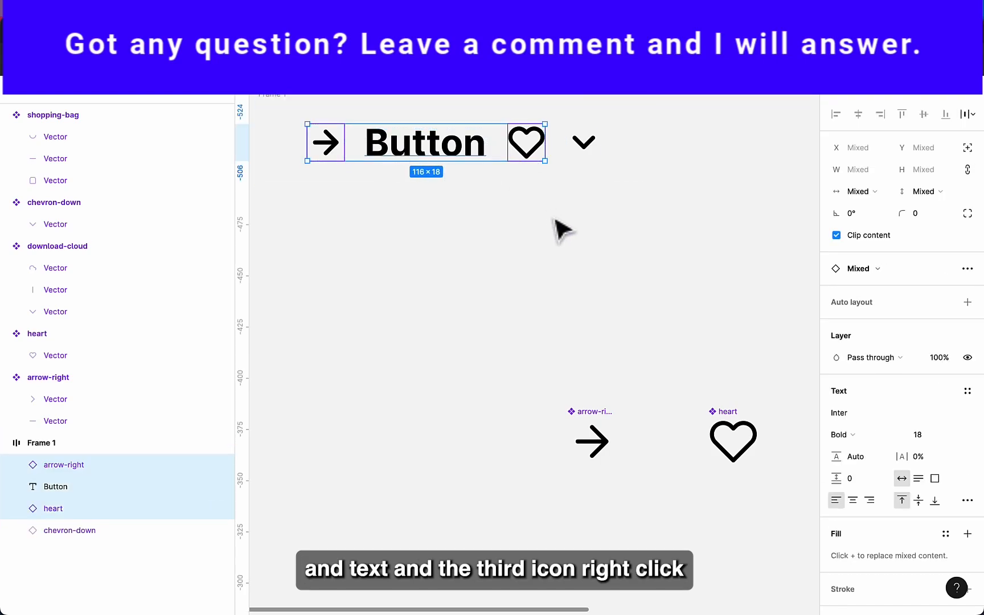
pyautogui.rightClick(475, 143)
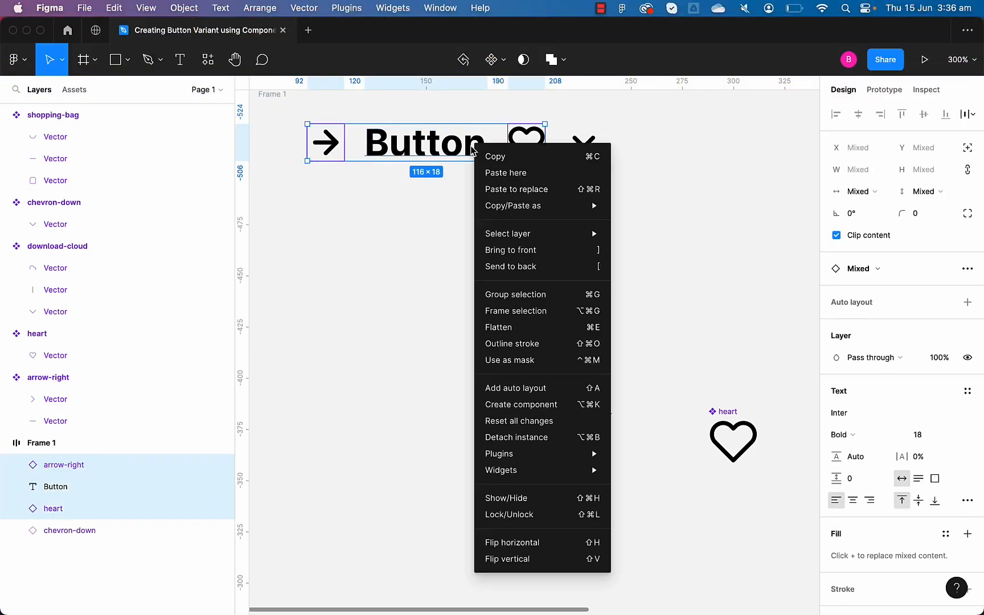
pyautogui.click(527, 394)
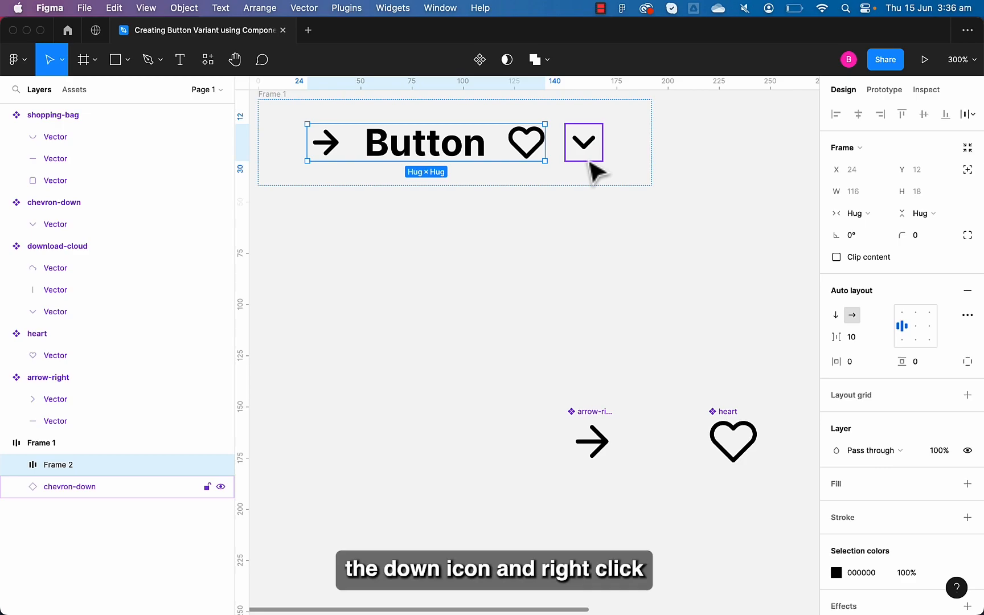
# Step: Wrap Frame 2 and the chevron-down instance inside Frame 1 in another nested auto layout
pyautogui.keyDown('shift'); pyautogui.click(590, 162); pyautogui.keyUp('shift')
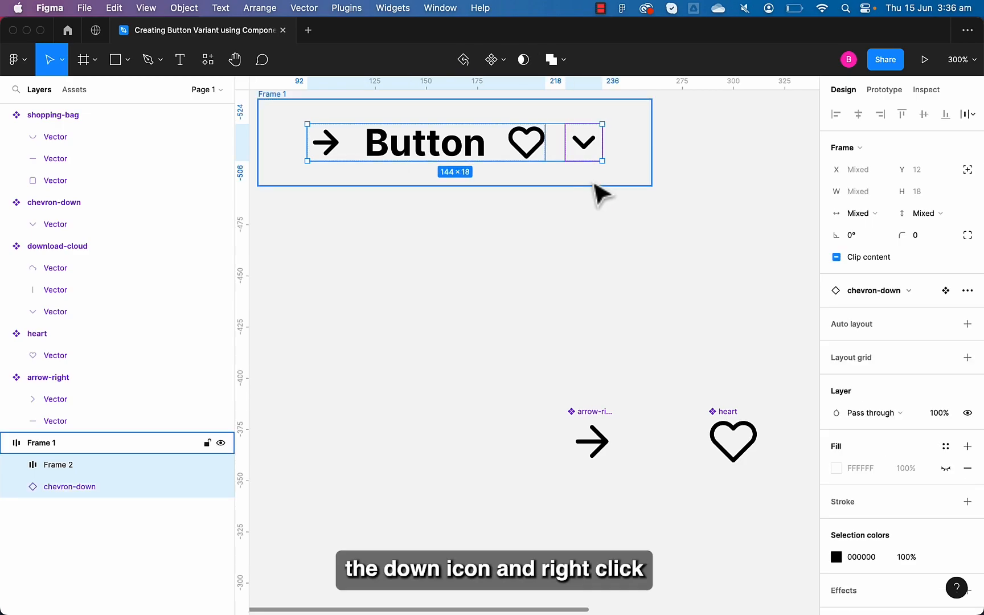
pyautogui.rightClick(577, 149)
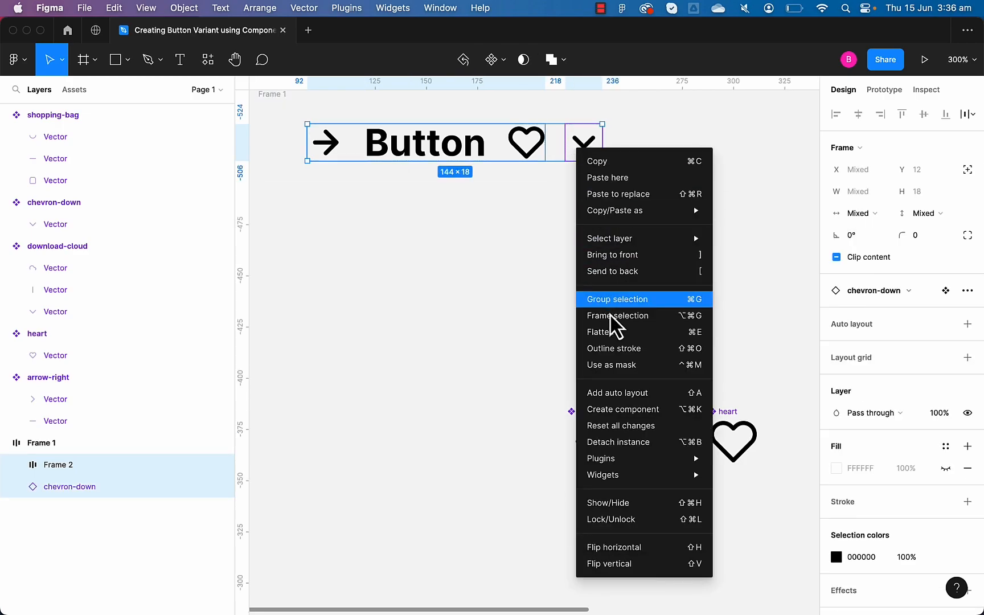
pyautogui.click(620, 392)
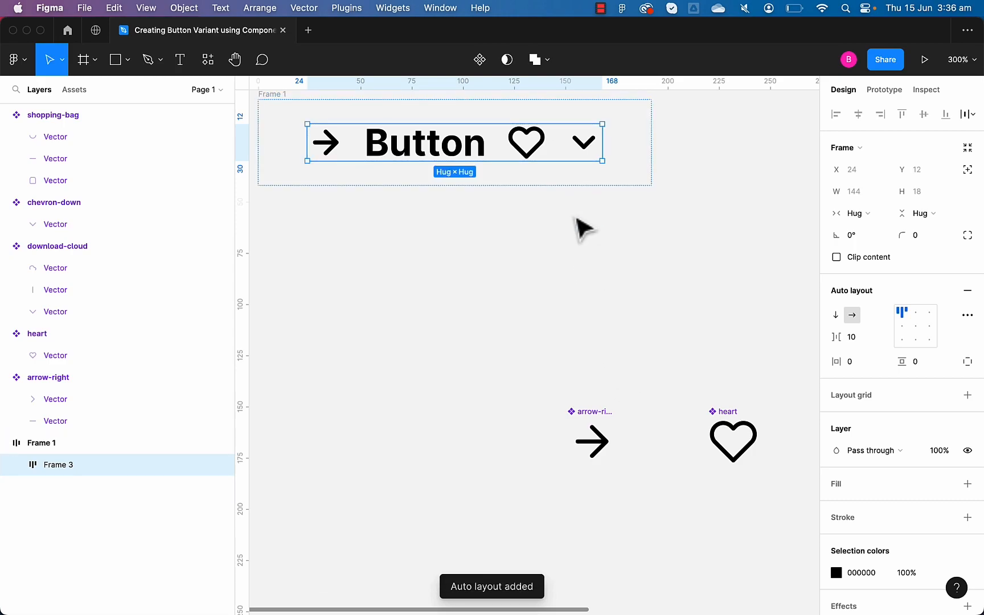
pyautogui.click(583, 228)
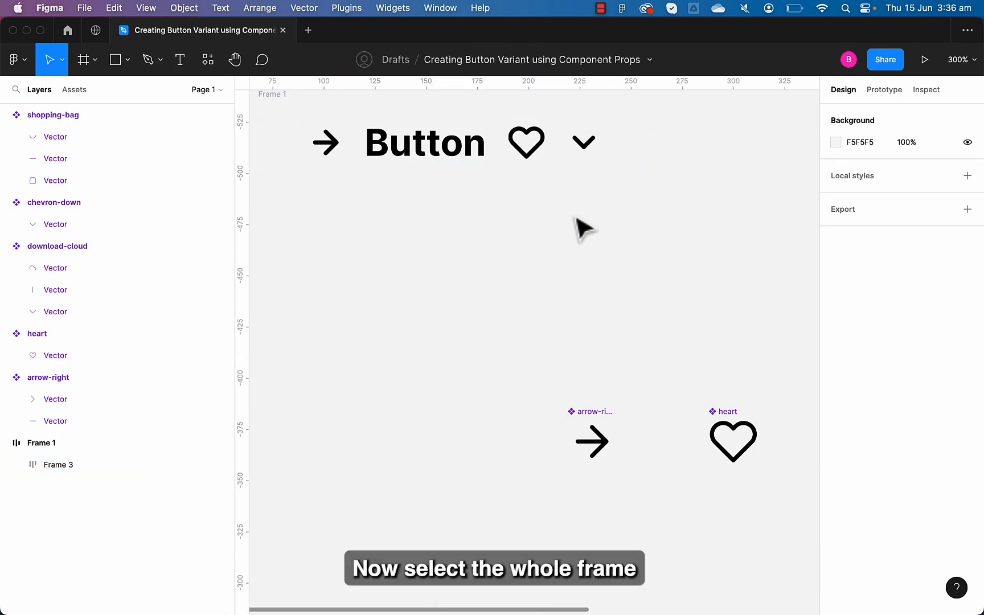
# Step: Add an FFFFFF fill to Frame 1 and set its corner radius to 5
pyautogui.scroll(-2, 583, 228)
pyautogui.click(580, 191)
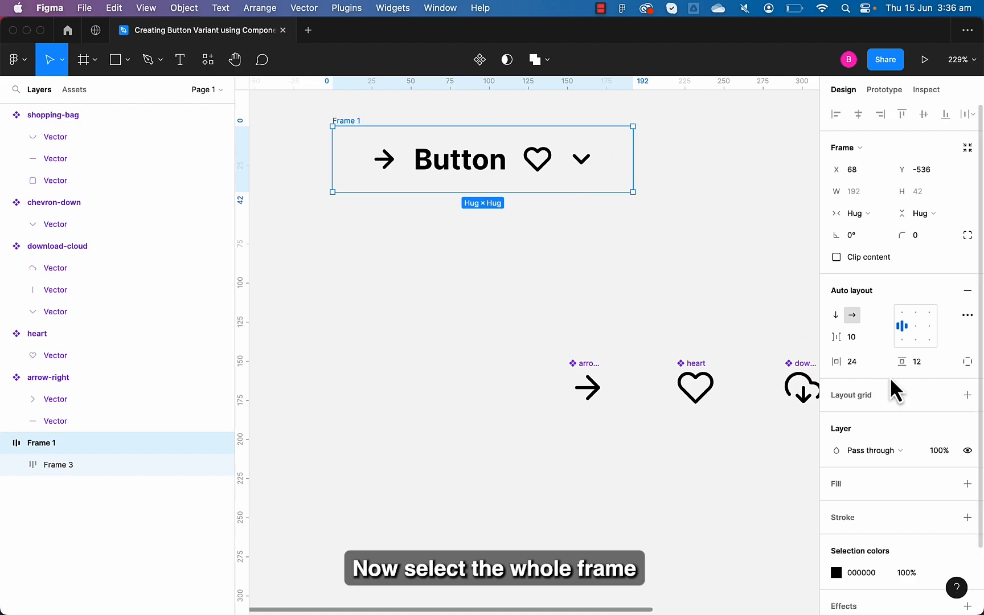
pyautogui.click(967, 485)
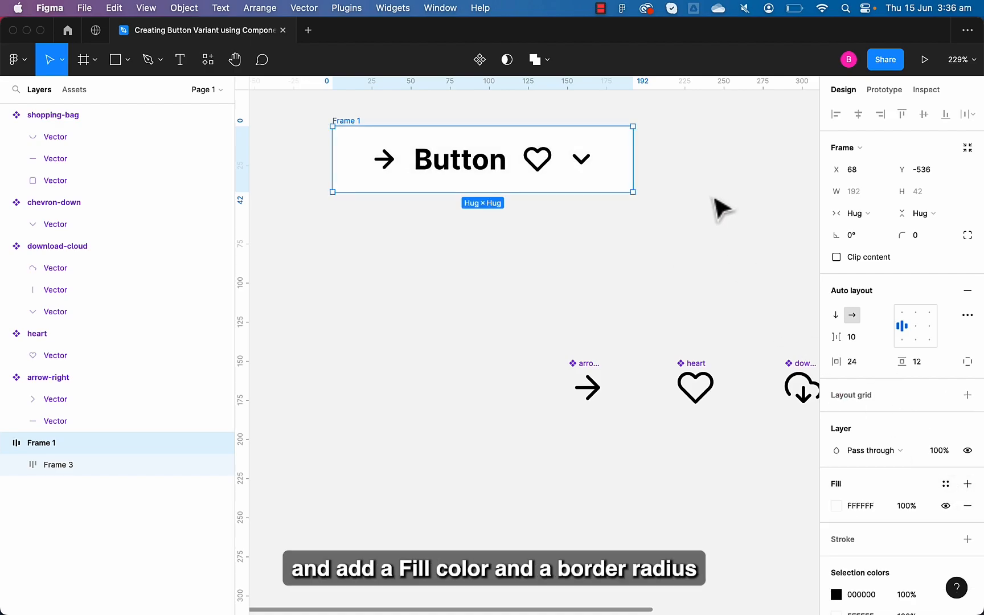
pyautogui.click(922, 242)
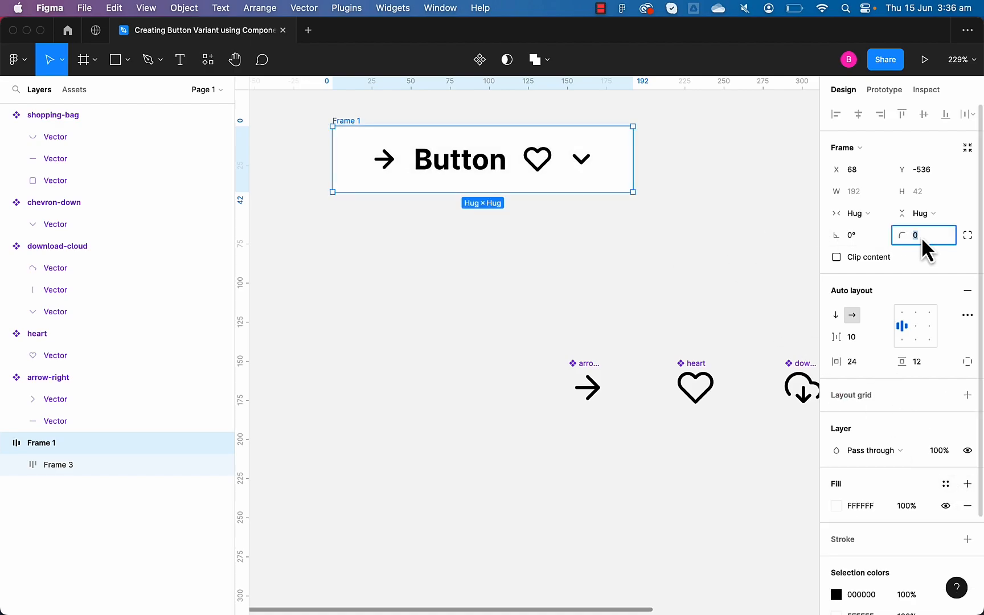
pyautogui.write('5')
pyautogui.click(678, 228)
pyautogui.scroll(3, 680, 231)
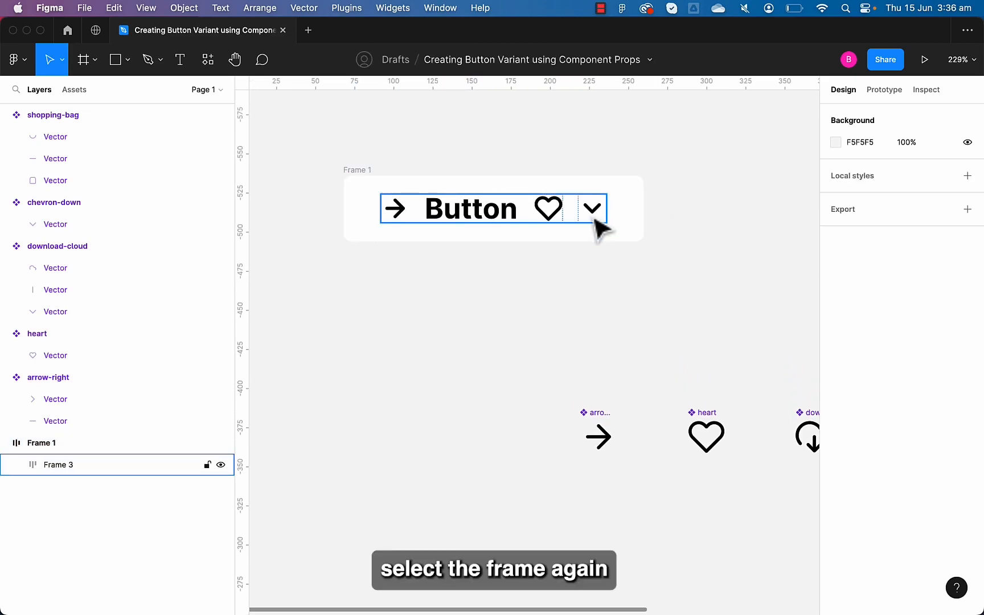
# Step: Convert Frame 1 into a component and rename it Primary Button
pyautogui.click(618, 243)
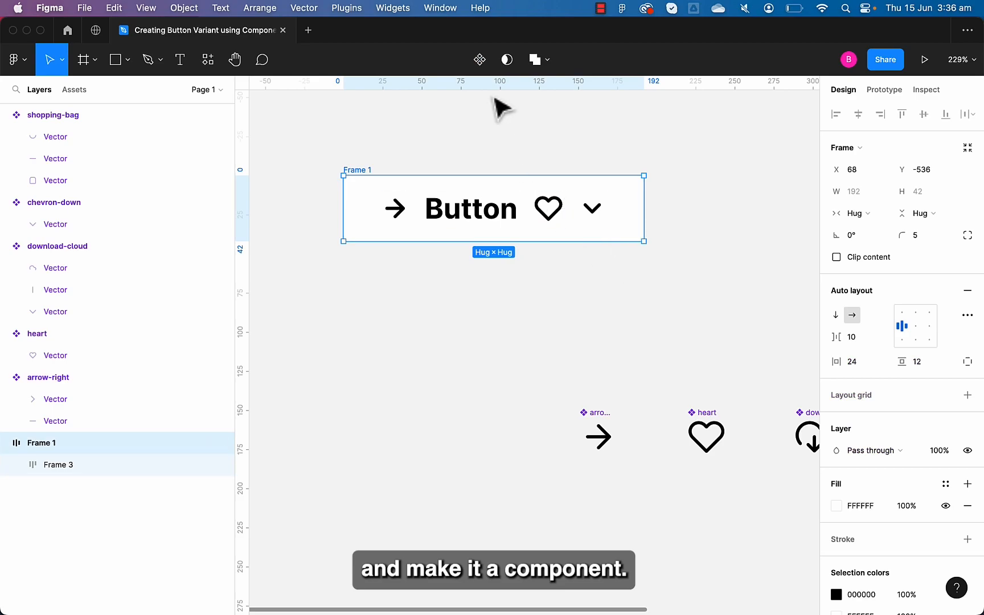
pyautogui.click(482, 61)
pyautogui.doubleClick(369, 170)
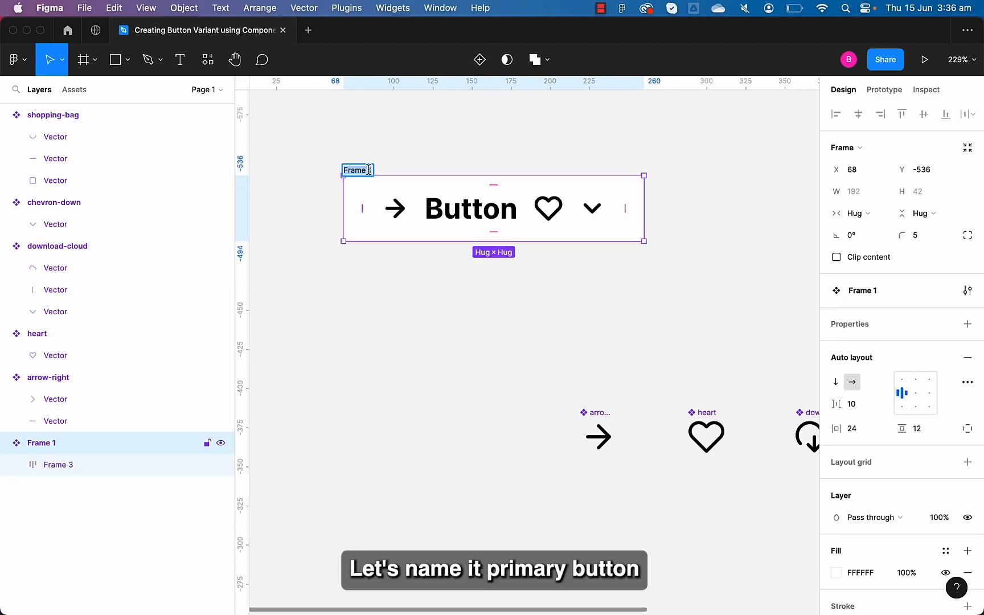
pyautogui.write('Primary Button')
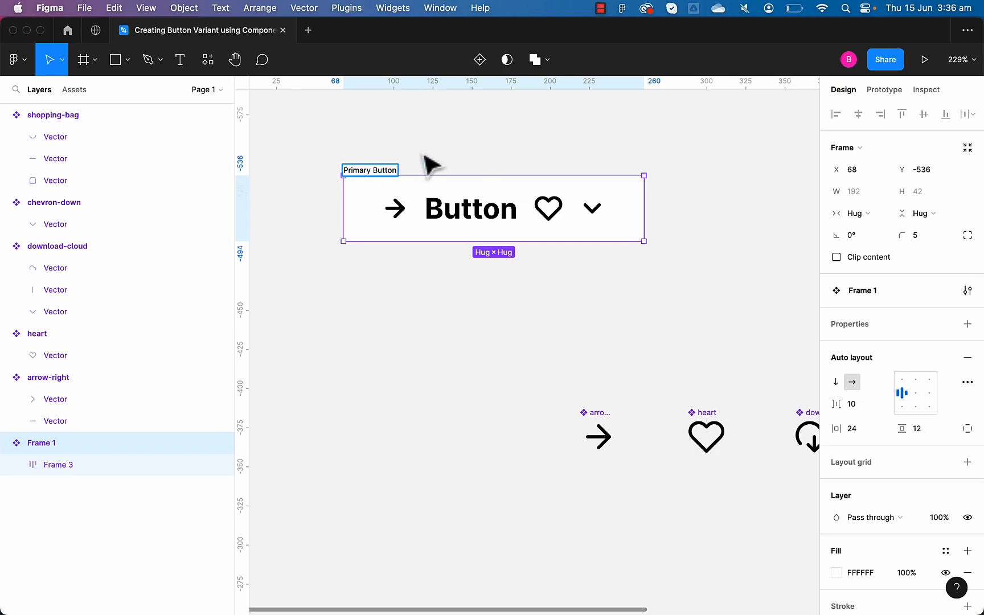
pyautogui.click(665, 320)
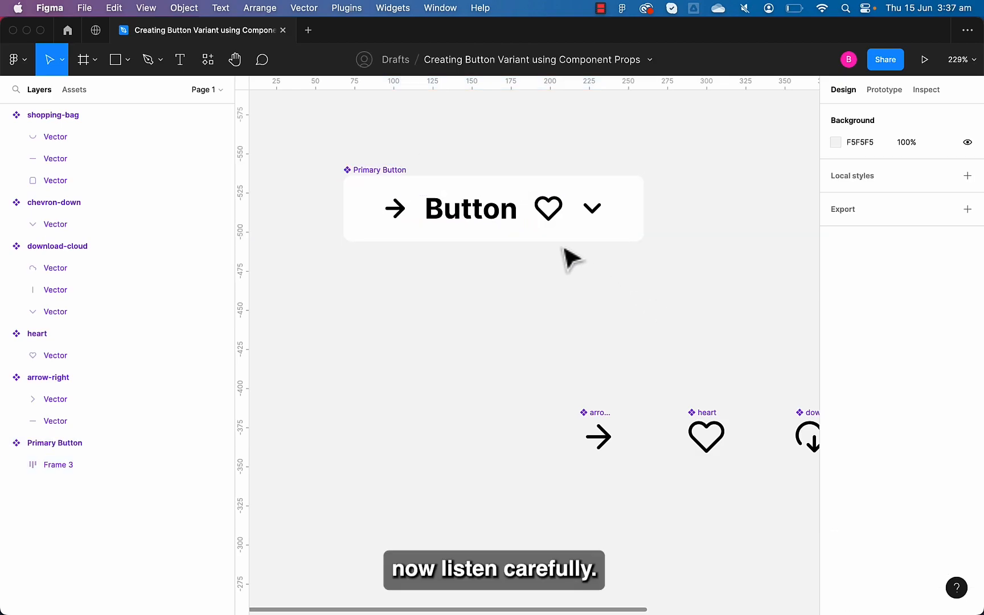
# Step: Set the item spacing of the inner auto layout Frame 3 in Primary Button to Auto
pyautogui.click(551, 235)
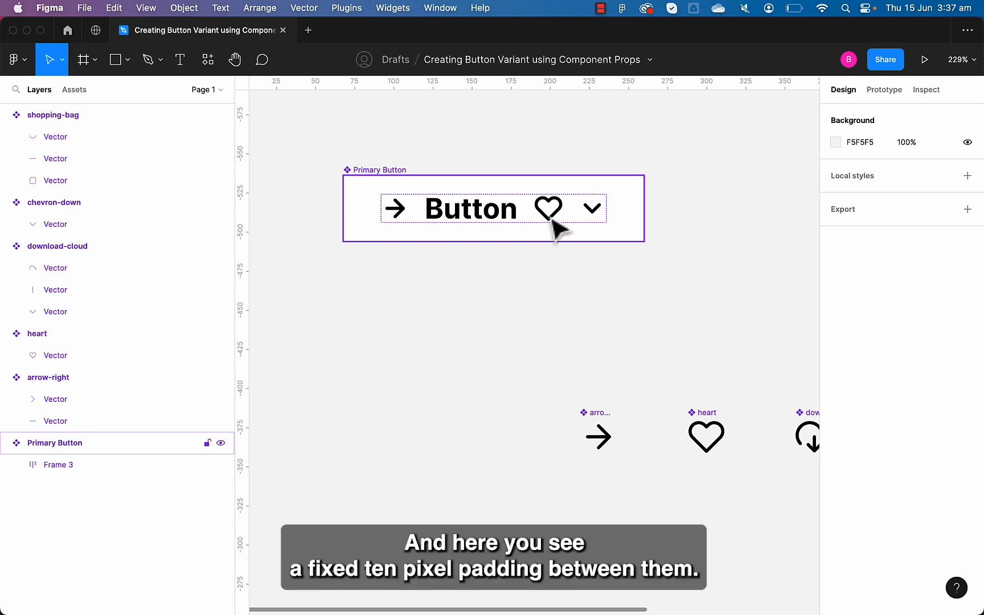
pyautogui.click(555, 228)
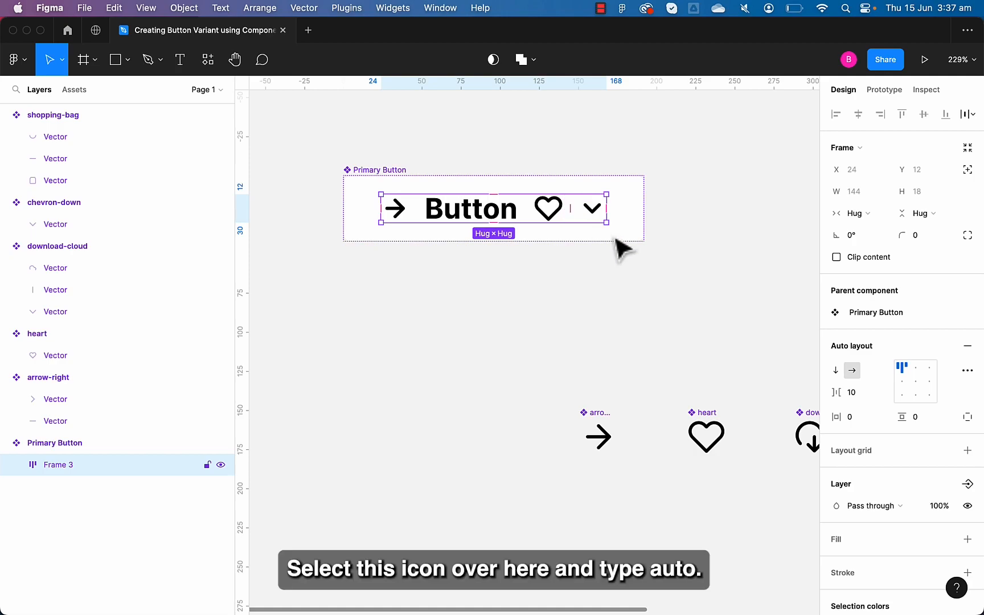
pyautogui.click(860, 394)
pyautogui.write('auto')
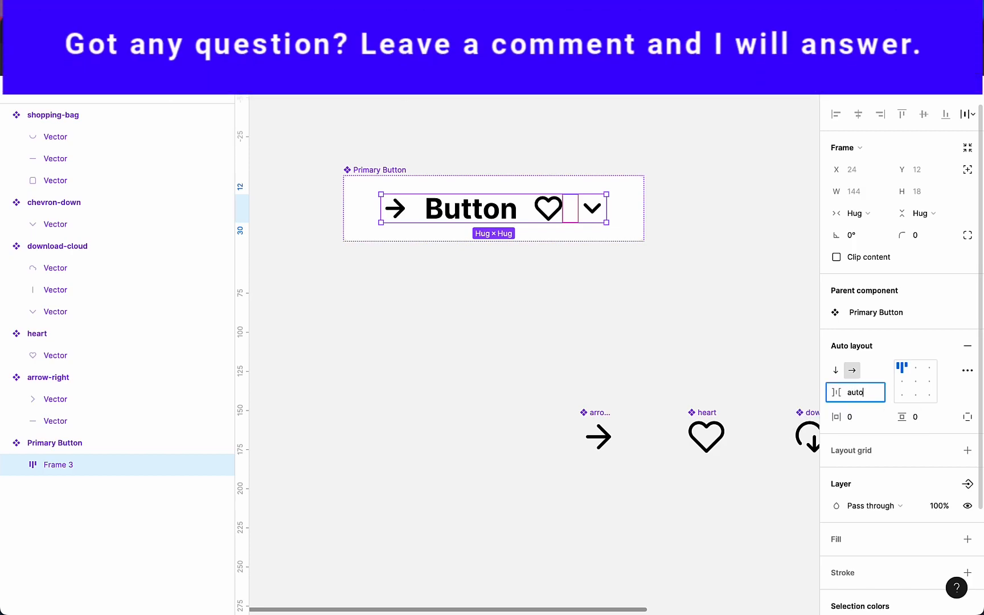
pyautogui.press('Return')
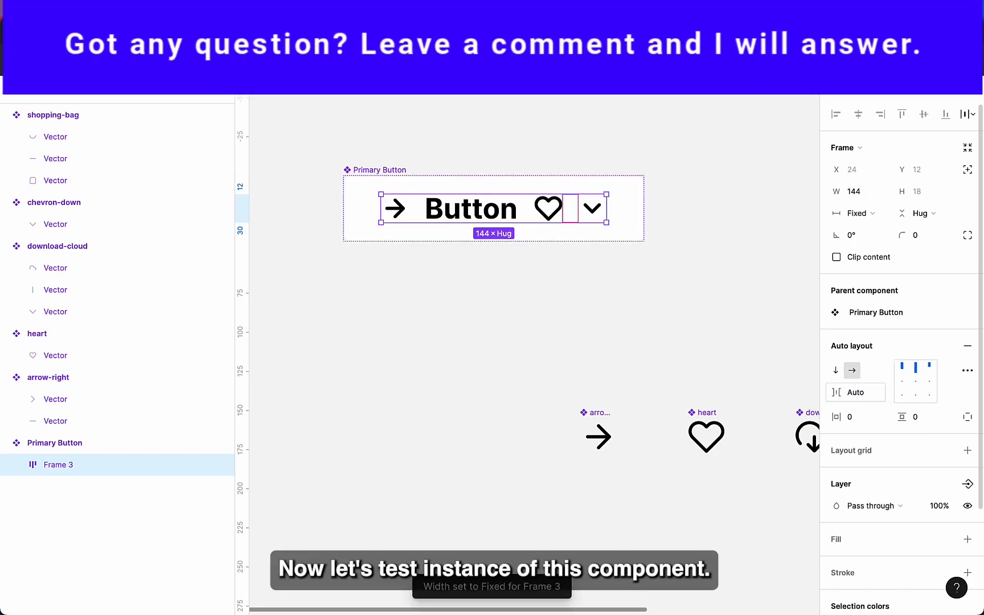
# Step: Place an instance of Primary Button below the main component and widen it to about 271
pyautogui.click(634, 287)
pyautogui.moveTo(587, 235); pyautogui.dragTo(584, 340)
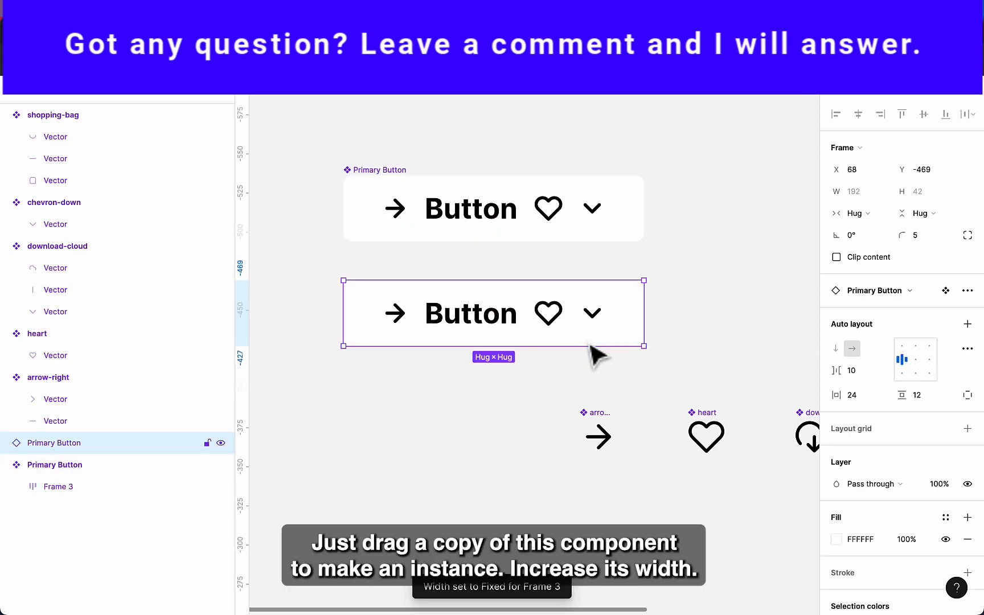
pyautogui.moveTo(644, 316); pyautogui.dragTo(767, 318)
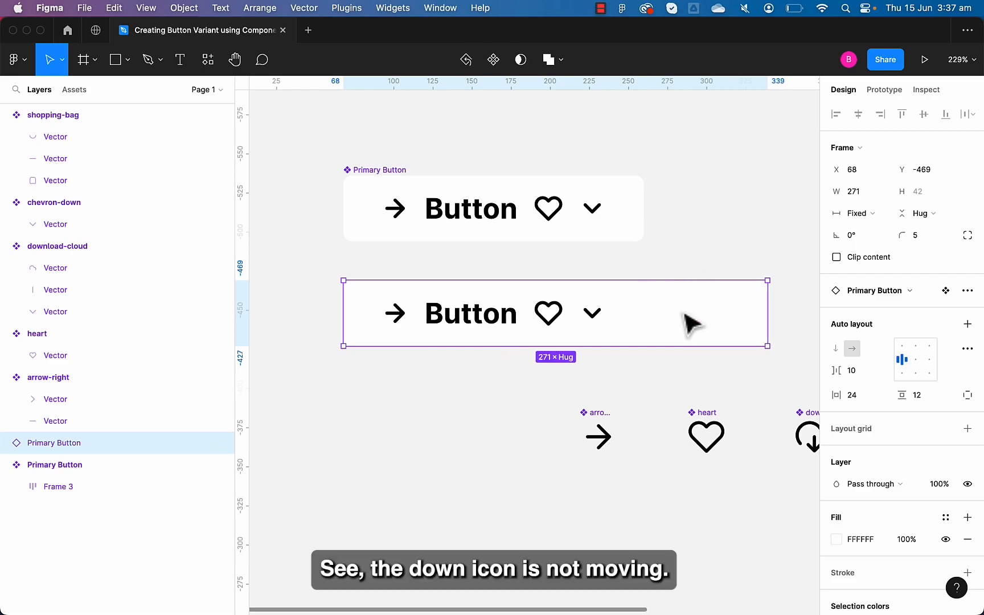
# Step: Set the horizontal resizing of the inner auto layout Frame 3 in the main Primary Button component to Fill container
pyautogui.click(609, 246)
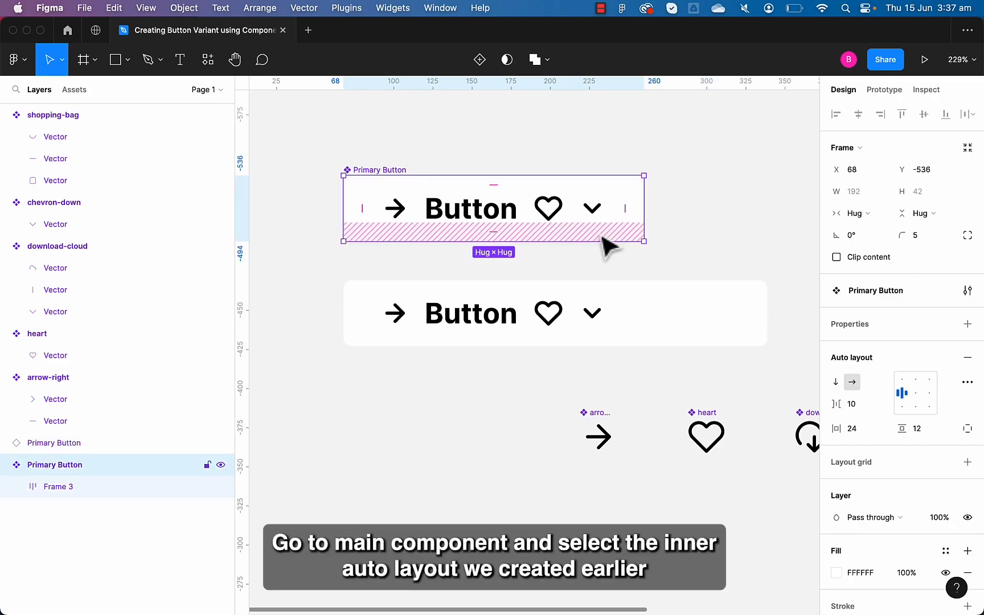
pyautogui.doubleClick(569, 211)
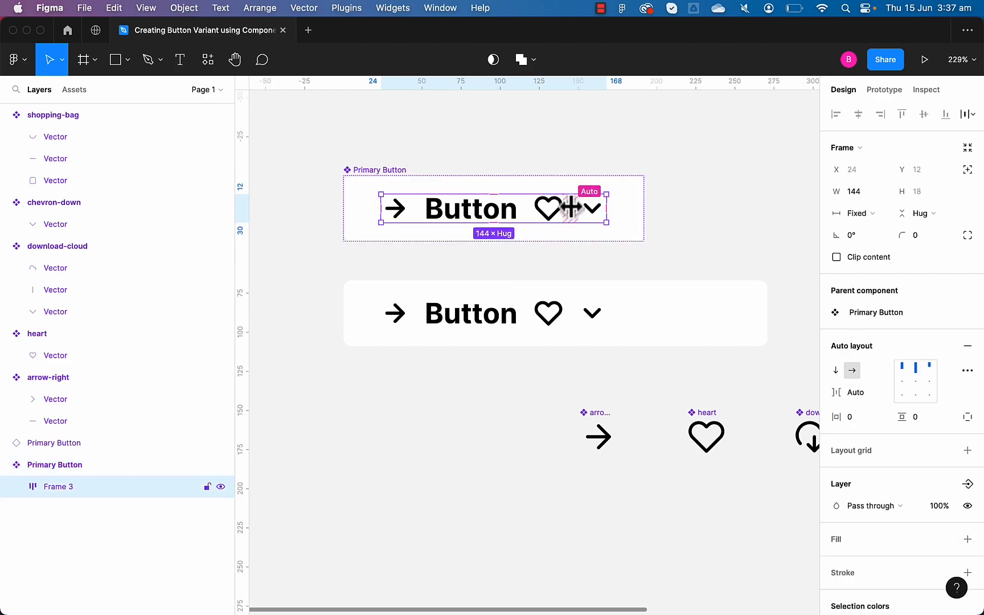
pyautogui.click(863, 214)
pyautogui.click(883, 246)
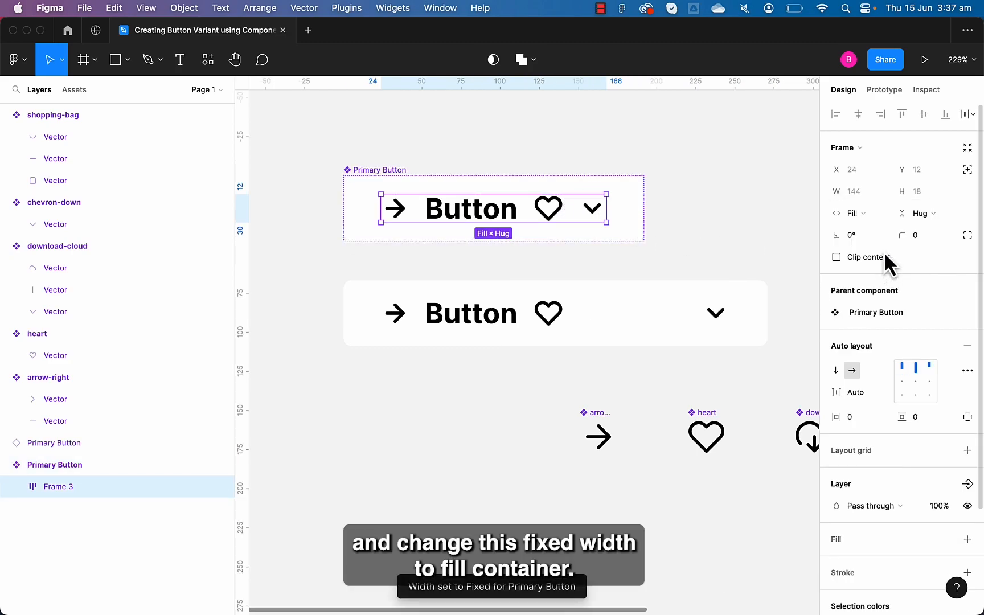
pyautogui.click(753, 241)
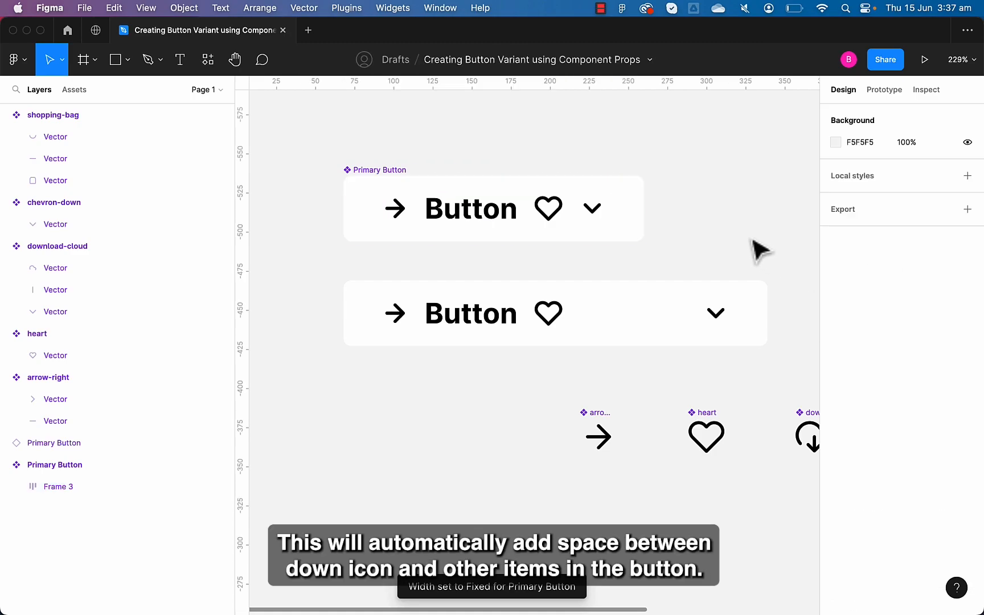
# Step: Narrow the Primary Button instance to a width of about 264 as a resizing test and delete the instance
pyautogui.click(761, 311)
pyautogui.moveTo(764, 303)
pyautogui.mouseDown()
pyautogui.moveTo(658, 316)
pyautogui.moveTo(756, 310)
pyautogui.mouseUp()
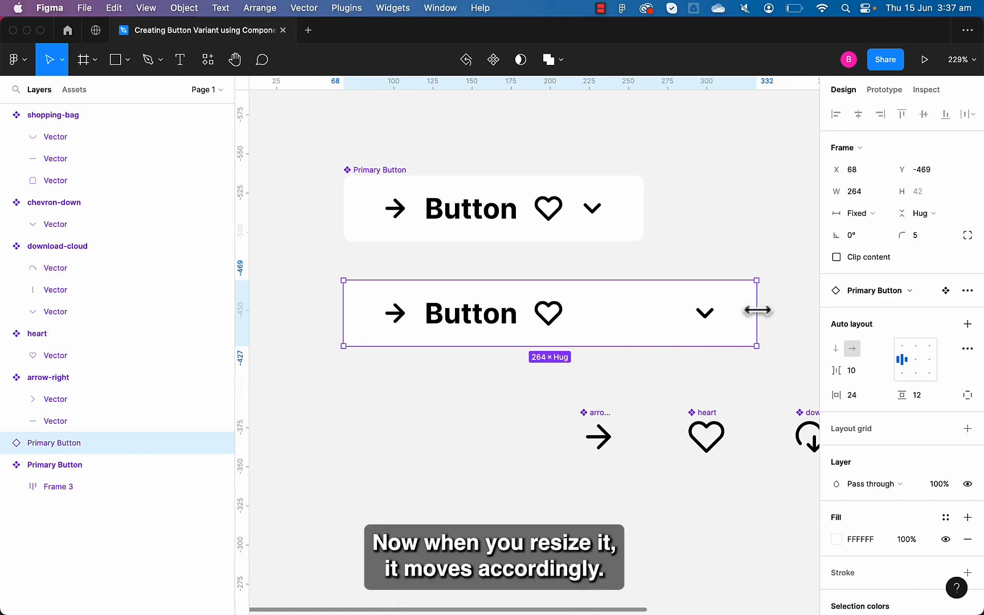
pyautogui.click(584, 222)
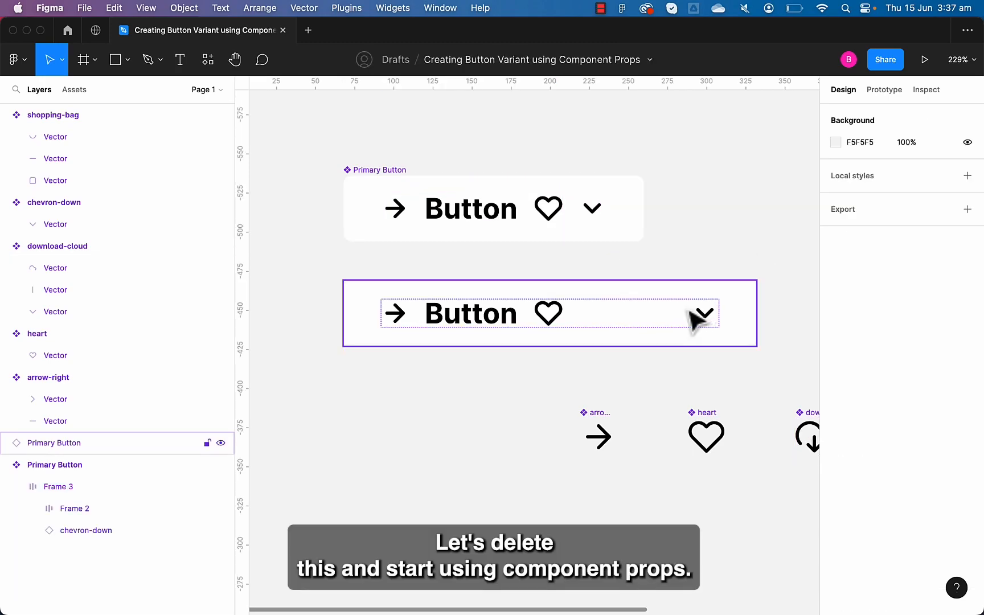
pyautogui.click(694, 318)
pyautogui.press('Delete')
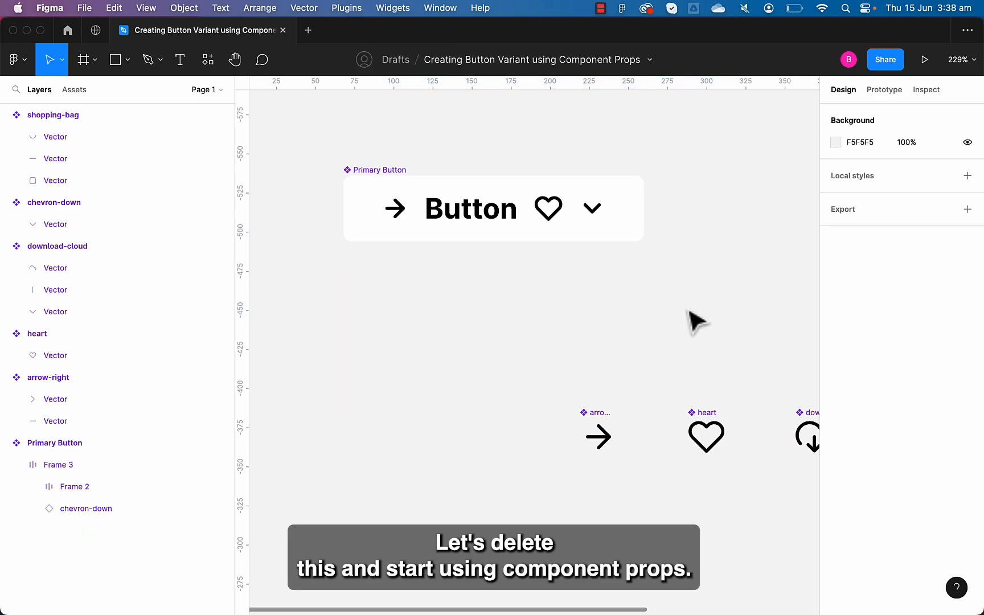
# Step: Create an instance swap property named Icon Left for the arrow-right icon inside Primary Button
pyautogui.hotkey('shift', '1')
pyautogui.click(342, 327)
pyautogui.scroll(5, 344, 329)
pyautogui.click(375, 347)
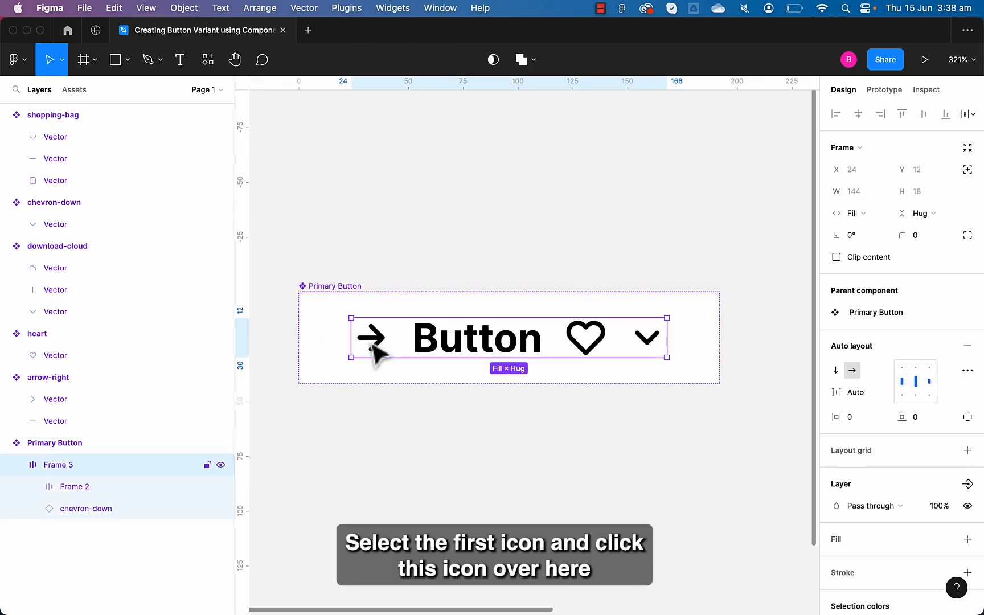
pyautogui.click(374, 349)
pyautogui.click(373, 344)
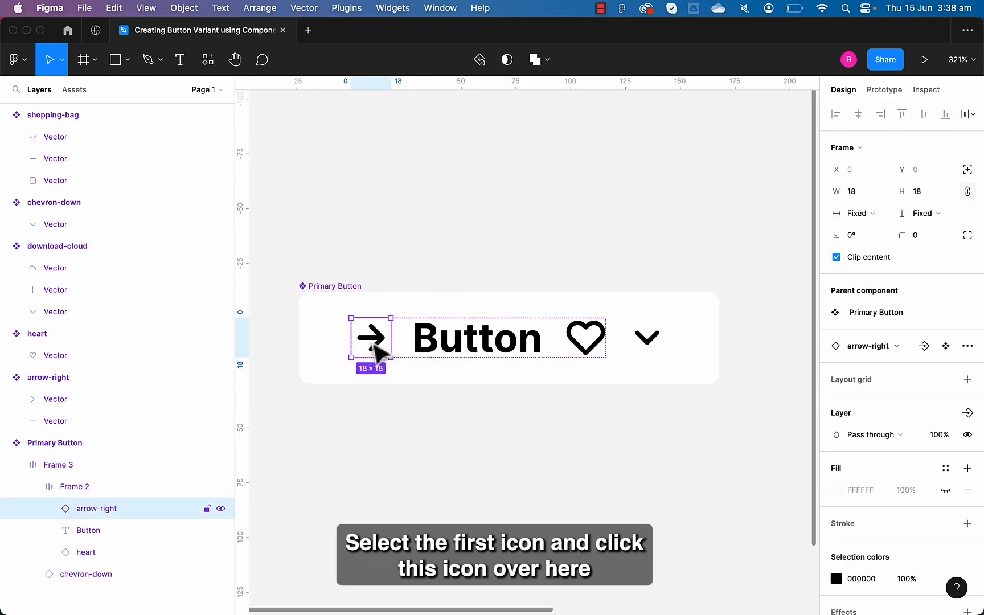
pyautogui.click(923, 347)
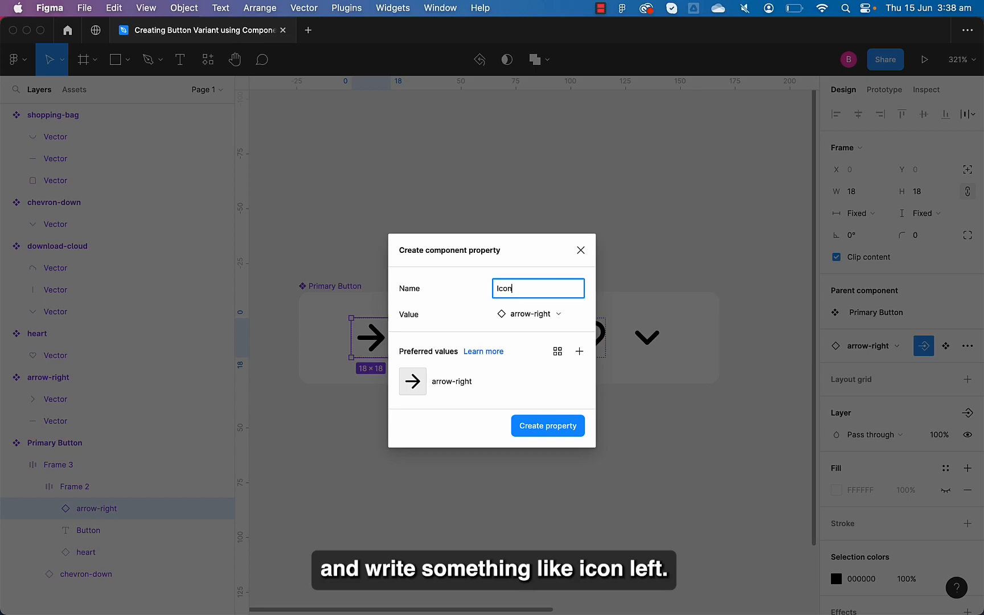
pyautogui.click(571, 428)
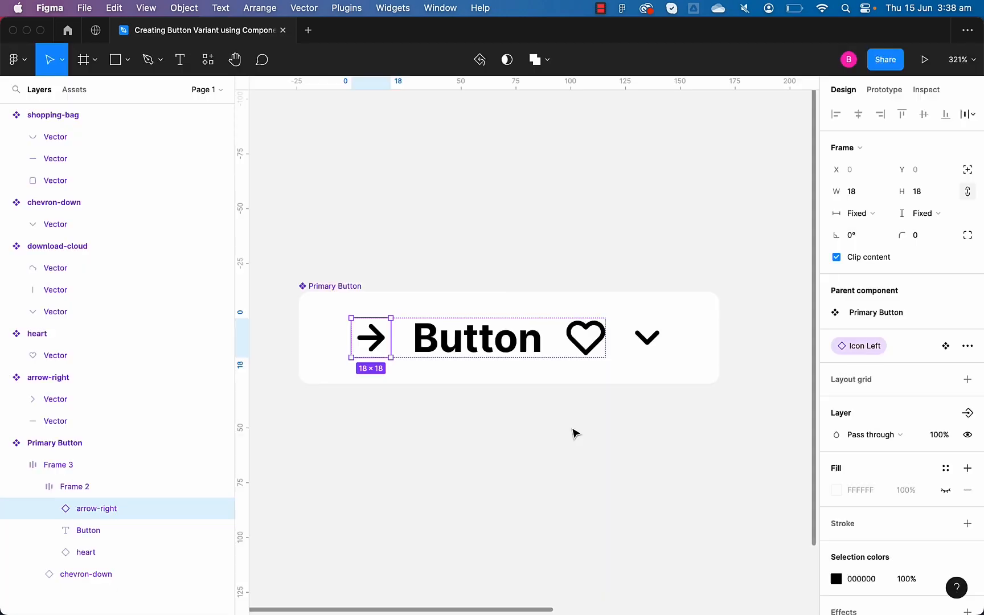
# Step: Create a visibility property named Show Icon Left with value True for the arrow-right icon
pyautogui.click(970, 415)
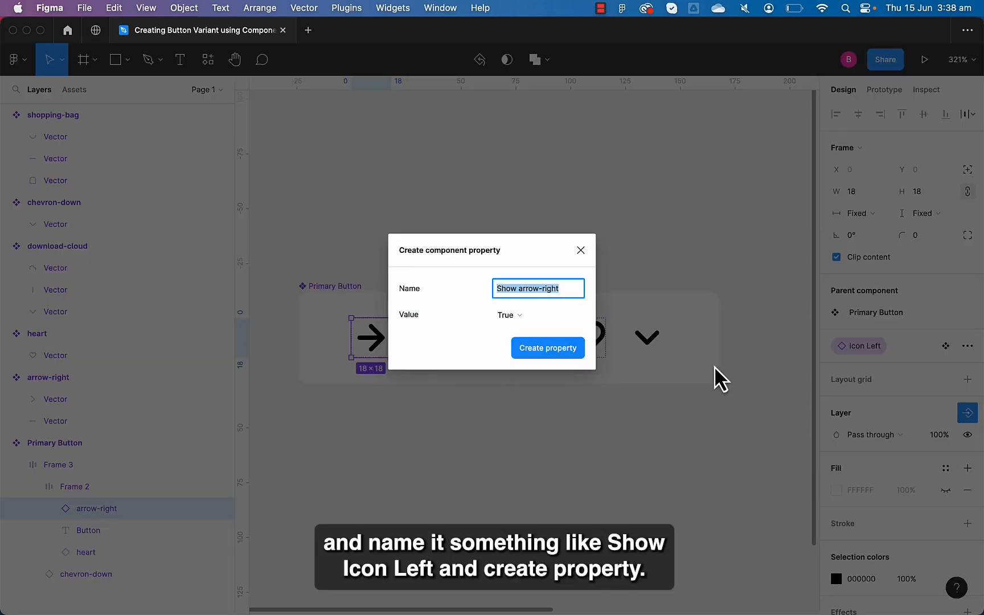
pyautogui.write('Show Icon Le')
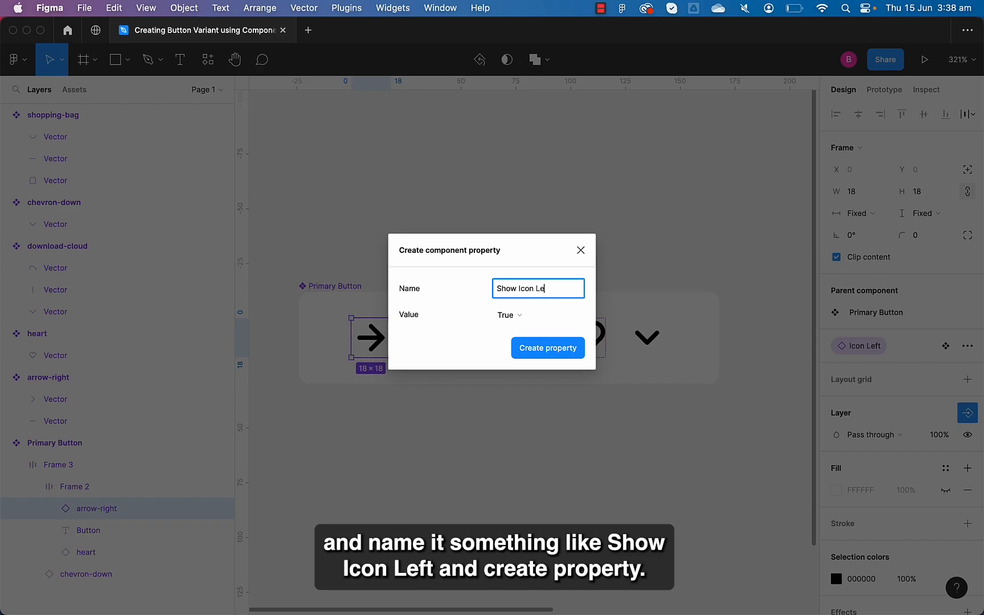
pyautogui.click(535, 354)
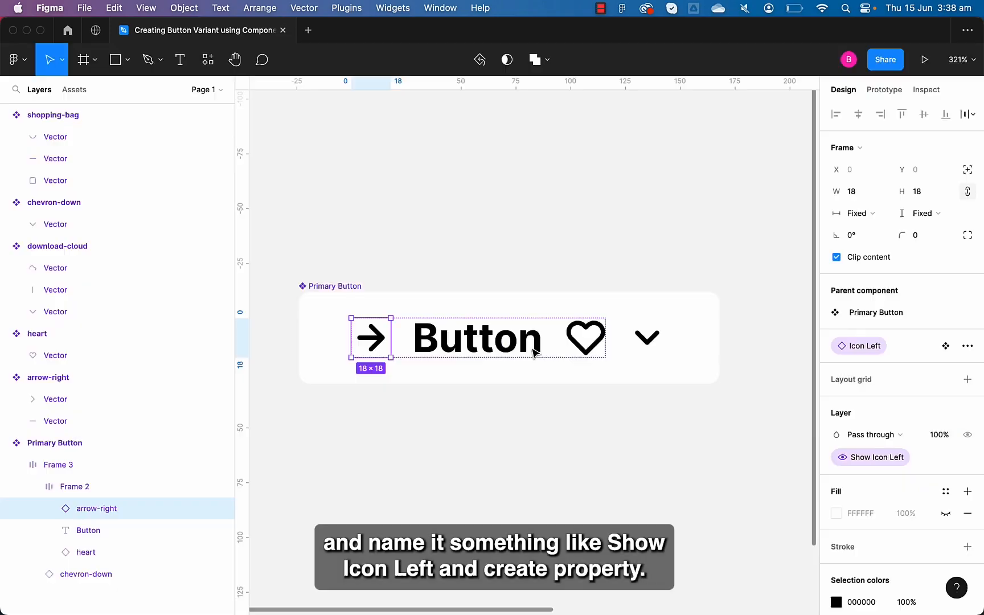
# Step: Create a text property named Text for the content of the Button text layer
pyautogui.click(494, 349)
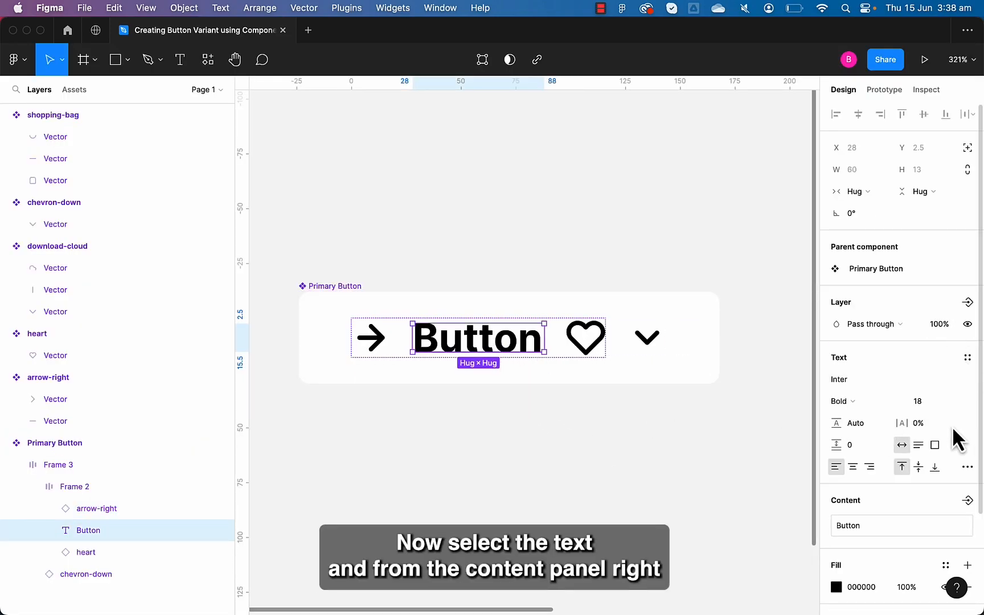
pyautogui.click(968, 501)
pyautogui.write('Text')
pyautogui.click(575, 348)
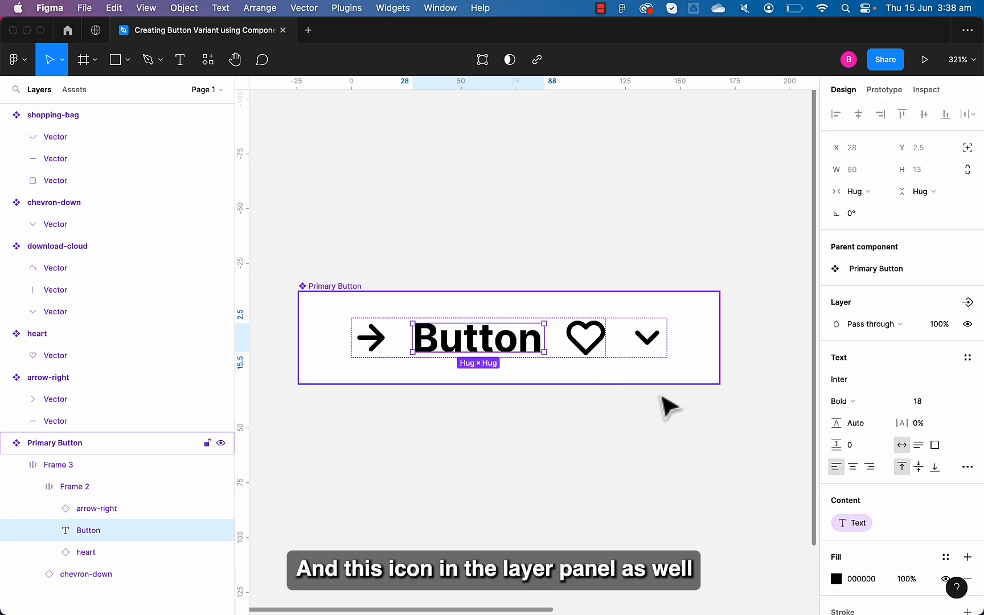
# Step: Create a visibility property named Show Text with value True for the Button text layer
pyautogui.click(967, 303)
pyautogui.click(918, 358)
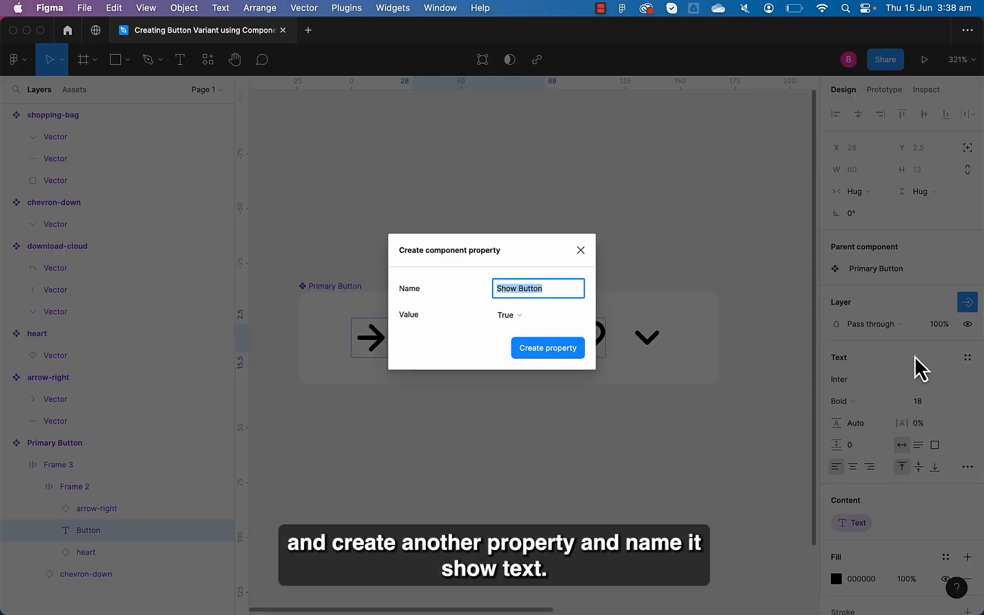
pyautogui.write('Show Tex')
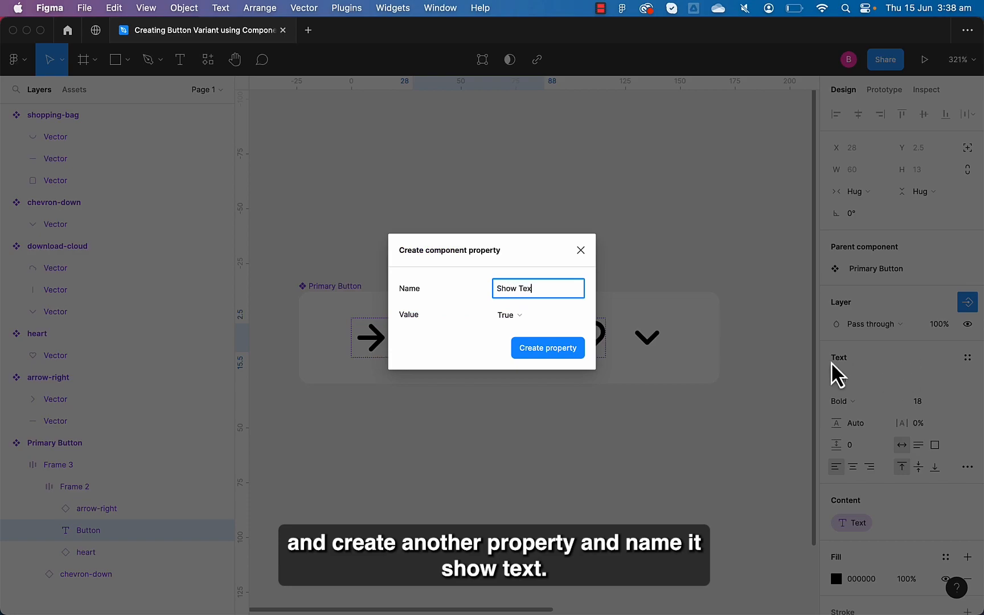
pyautogui.click(538, 348)
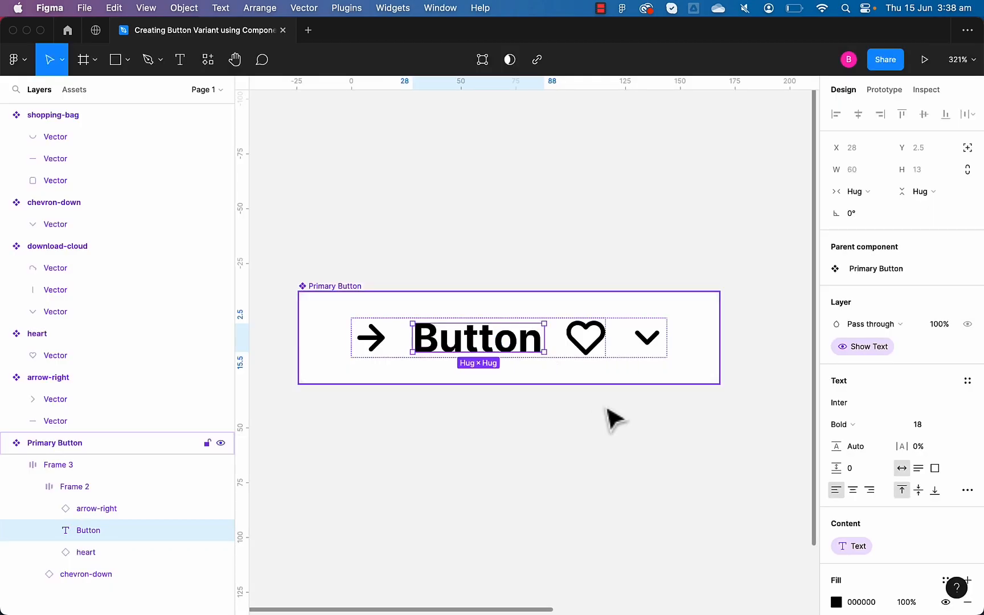
# Step: Create an instance swap property named Icon Right for the heart icon inside Primary Button
pyautogui.click(592, 353)
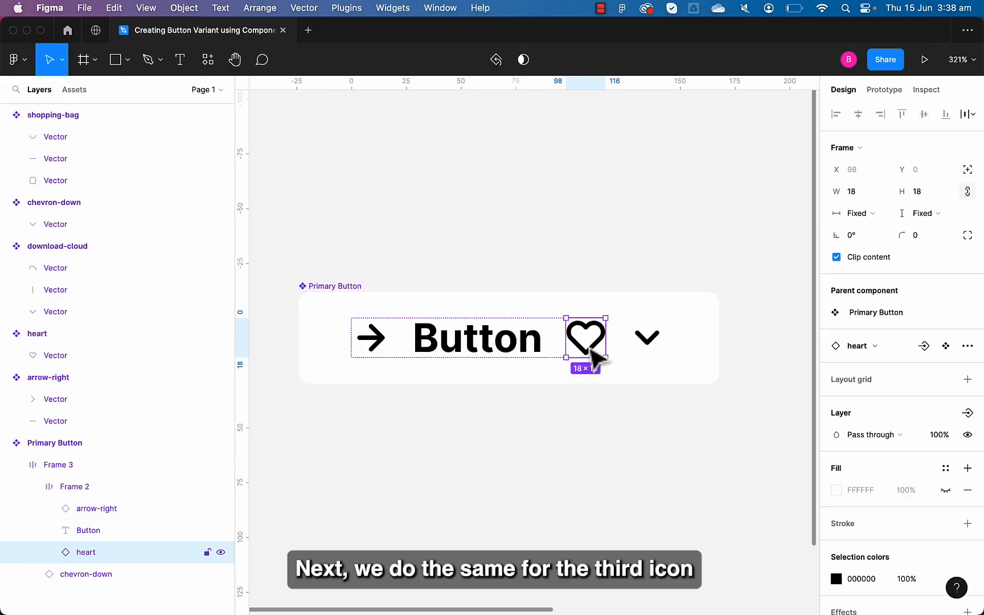
pyautogui.click(924, 345)
pyautogui.click(914, 400)
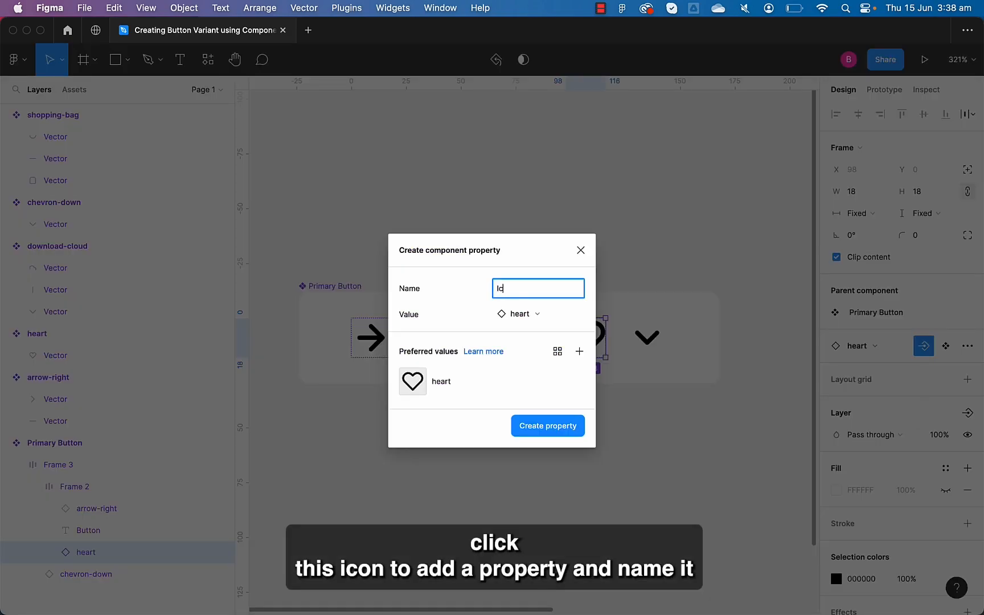
pyautogui.write('Icon Right')
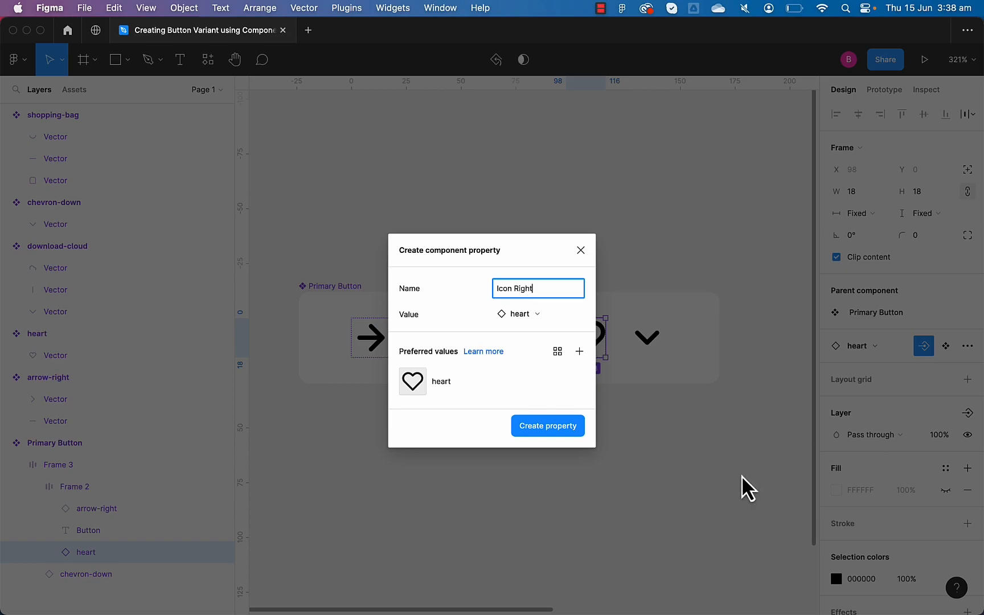
pyautogui.click(547, 426)
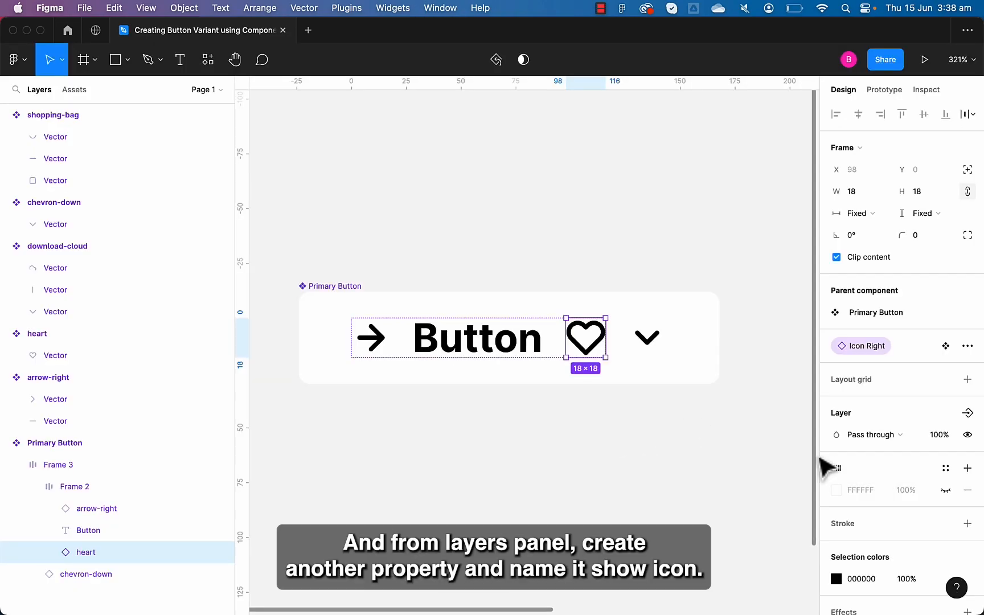
# Step: Create a visibility property named Show Icon Right with value True for the heart icon
pyautogui.click(966, 418)
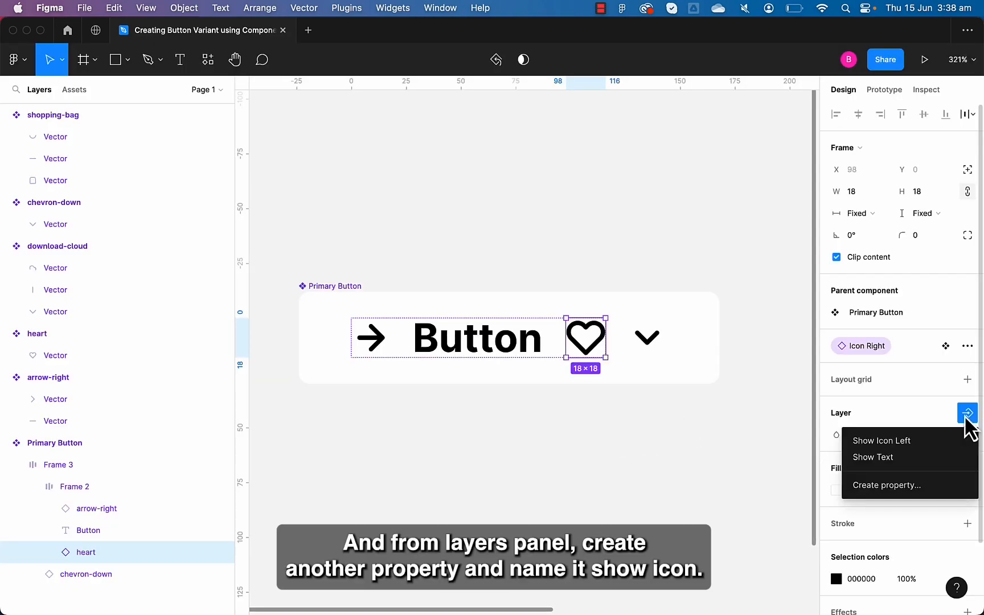
pyautogui.click(893, 486)
pyautogui.write('S')
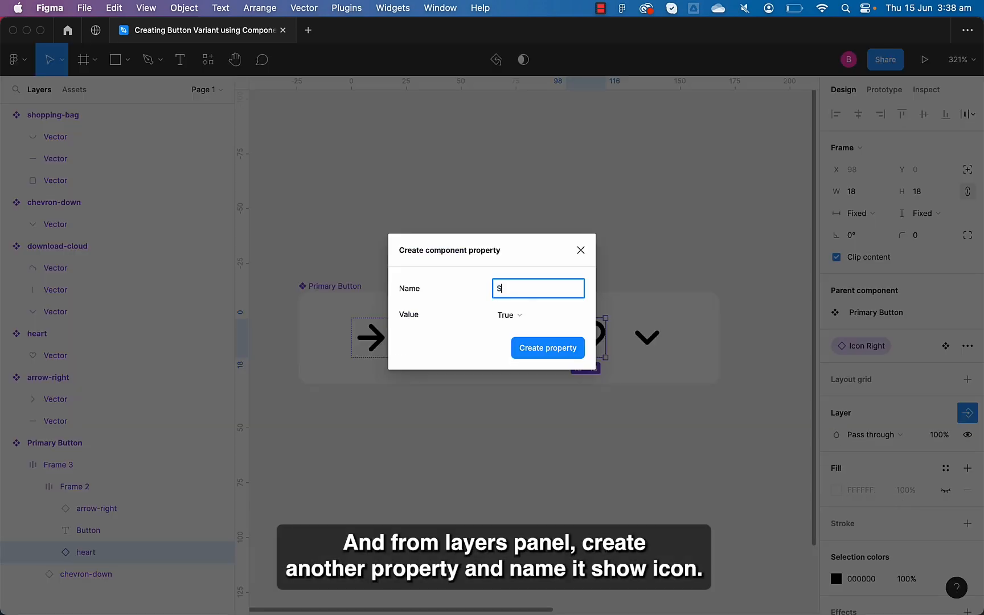
pyautogui.write('how Icon Right')
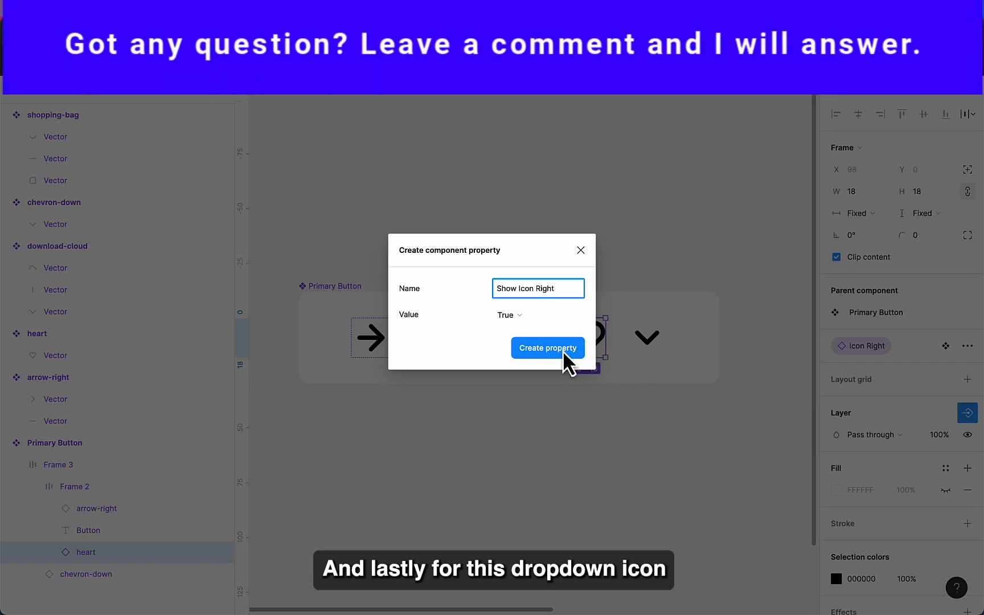
pyautogui.click(563, 350)
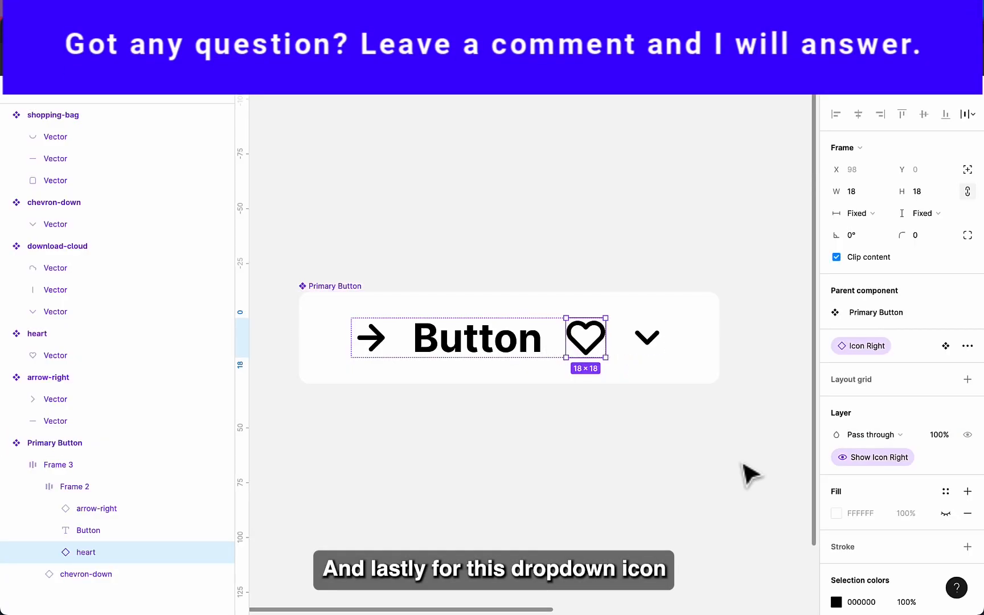
# Step: Create a visibility property named Is dropdown with value True for the chevron-down icon
pyautogui.click(657, 352)
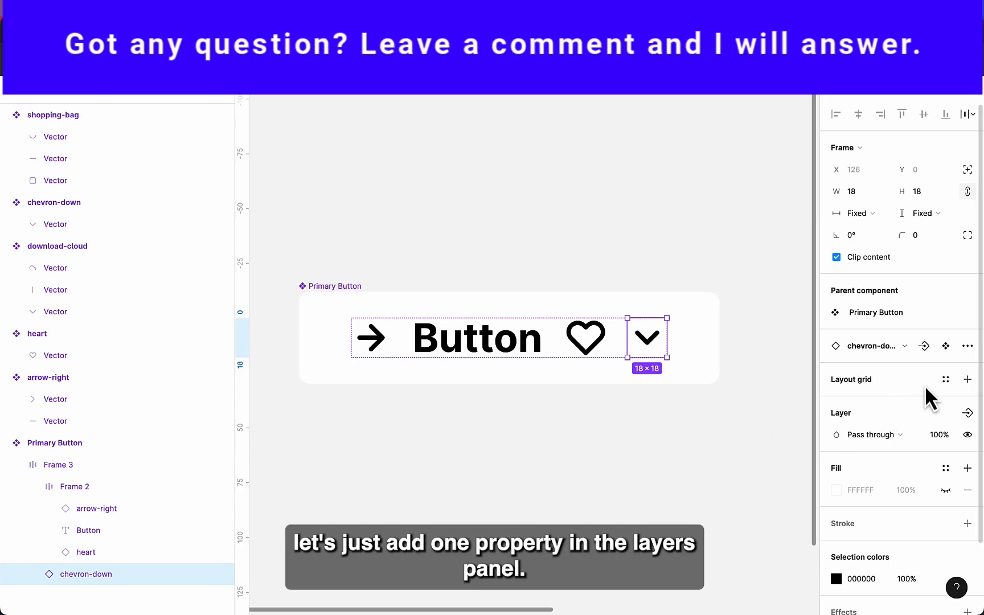
pyautogui.click(970, 418)
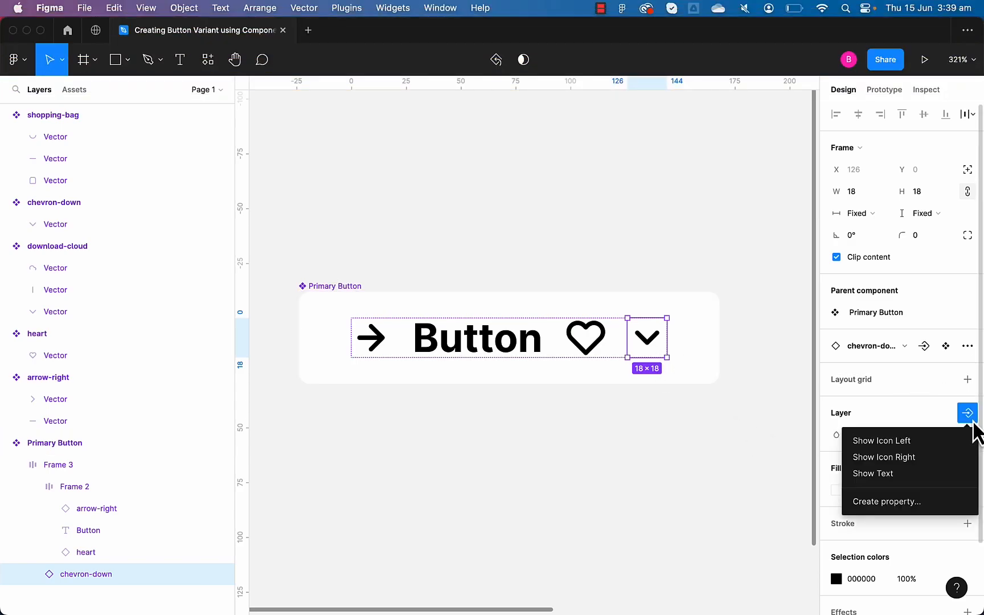
pyautogui.click(934, 502)
pyautogui.press('BackSpace')
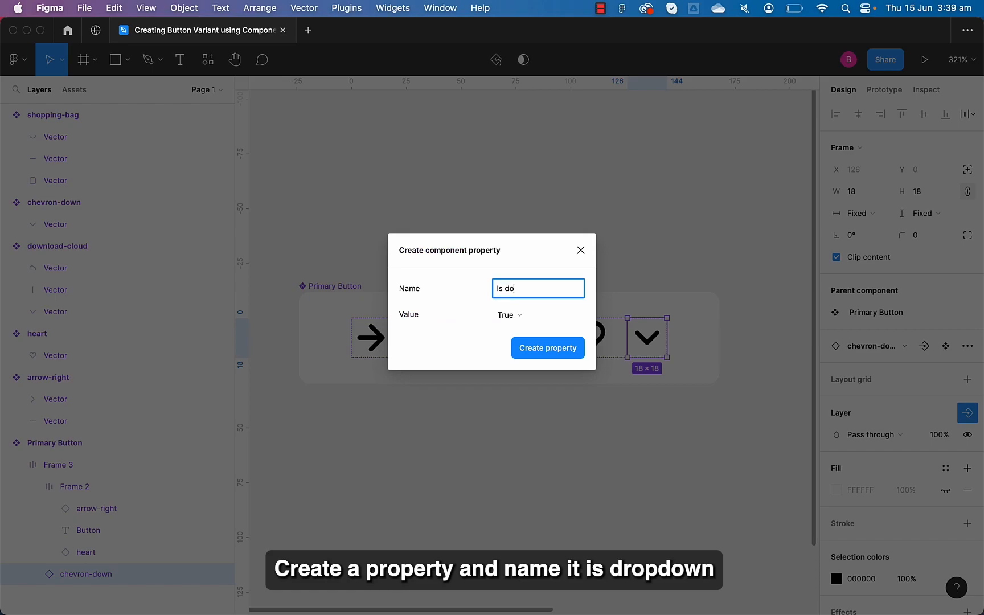
pyautogui.write('Is dropdown')
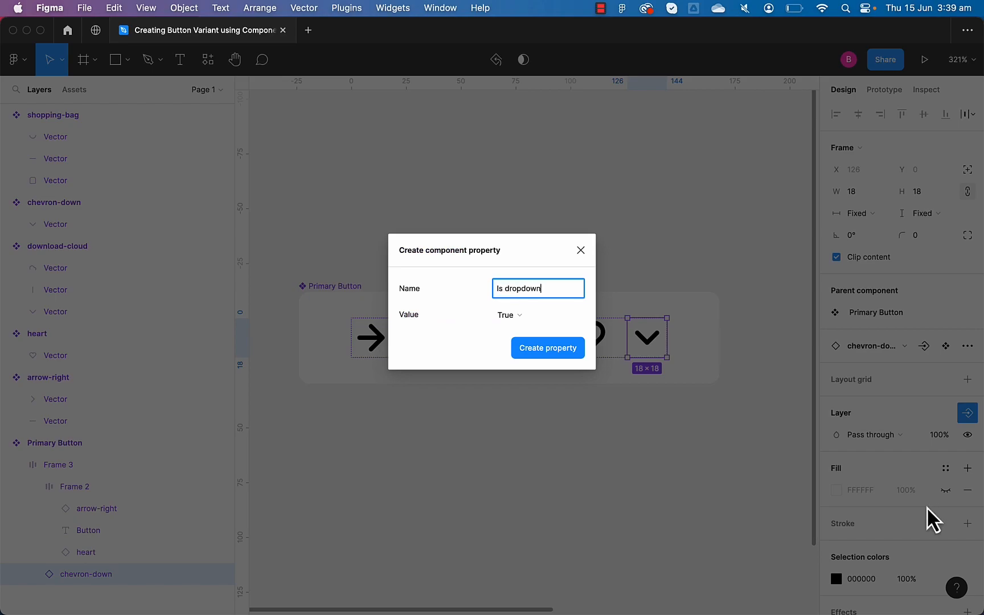
pyautogui.click(567, 355)
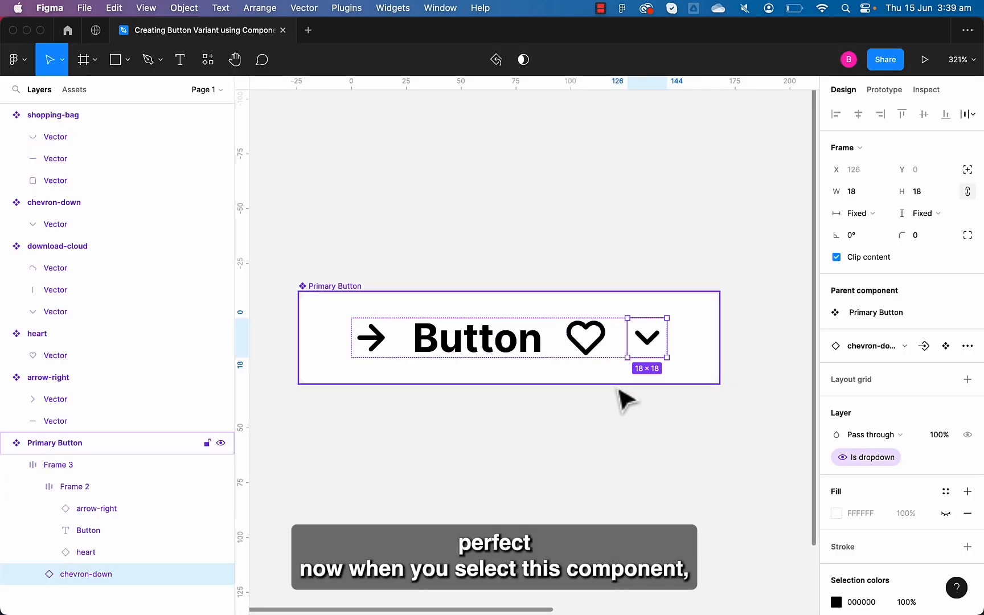
# Step: Place an instance of the Primary Button component up and to the right of it, at about X 315, Y -737
pyautogui.click(690, 438)
pyautogui.click(342, 286)
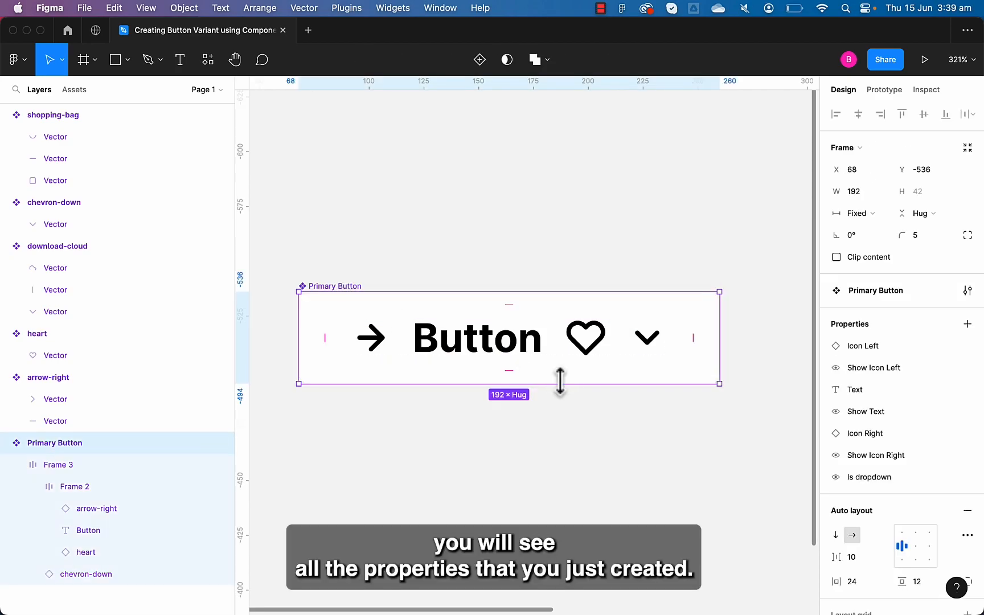
pyautogui.scroll(-2, 560, 380)
pyautogui.scroll(-2, 560, 381)
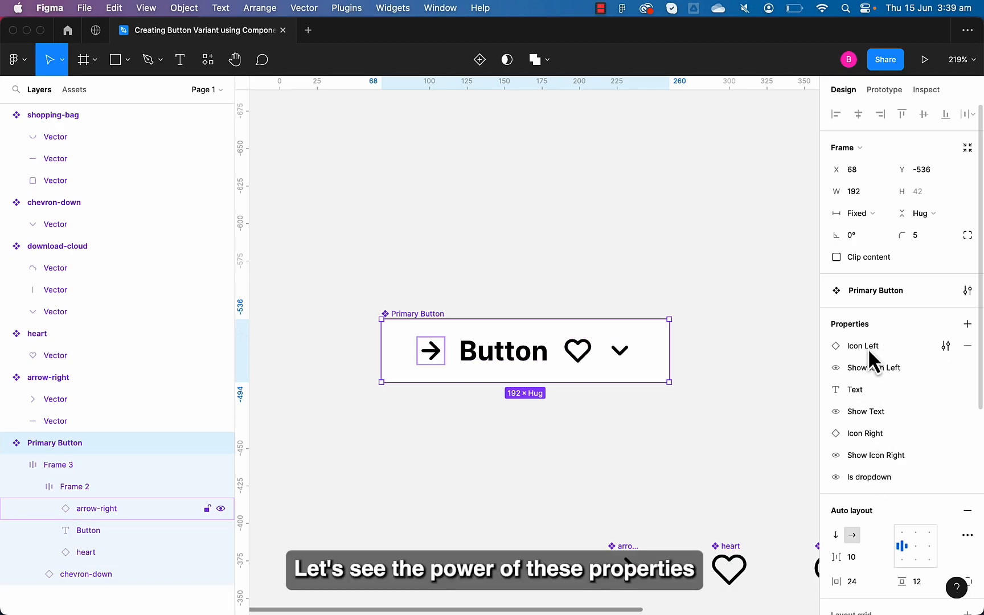
pyautogui.click(748, 400)
pyautogui.scroll(-3, 747, 400)
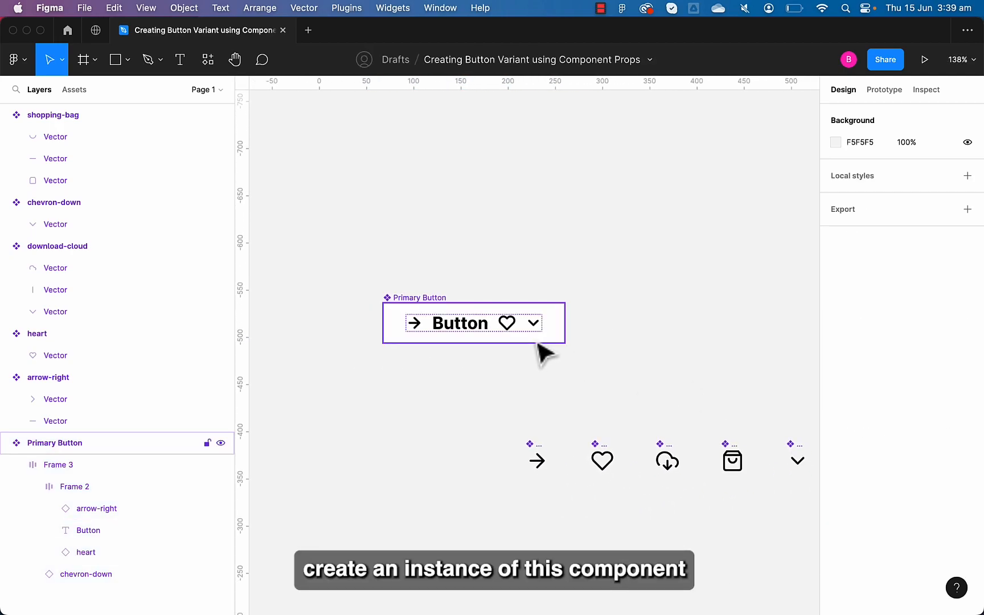
pyautogui.moveTo(536, 340); pyautogui.dragTo(778, 147)
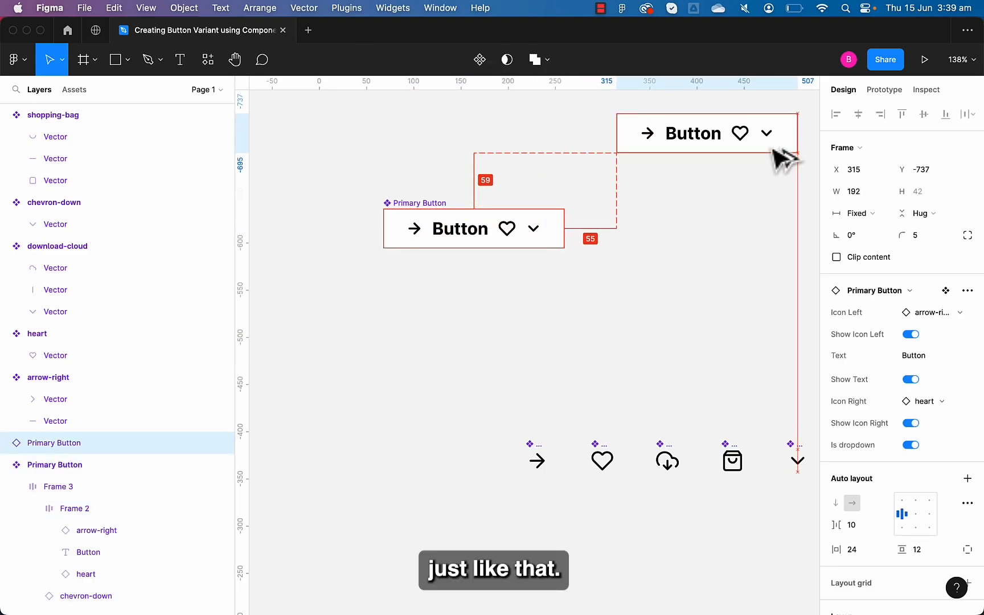
# Step: Turn off the Is dropdown and Show Icon Right properties on the new Primary Button instance
pyautogui.scroll(2, 753, 157)
pyautogui.hscroll(1, 766, 168)
pyautogui.scroll(4, 765, 168)
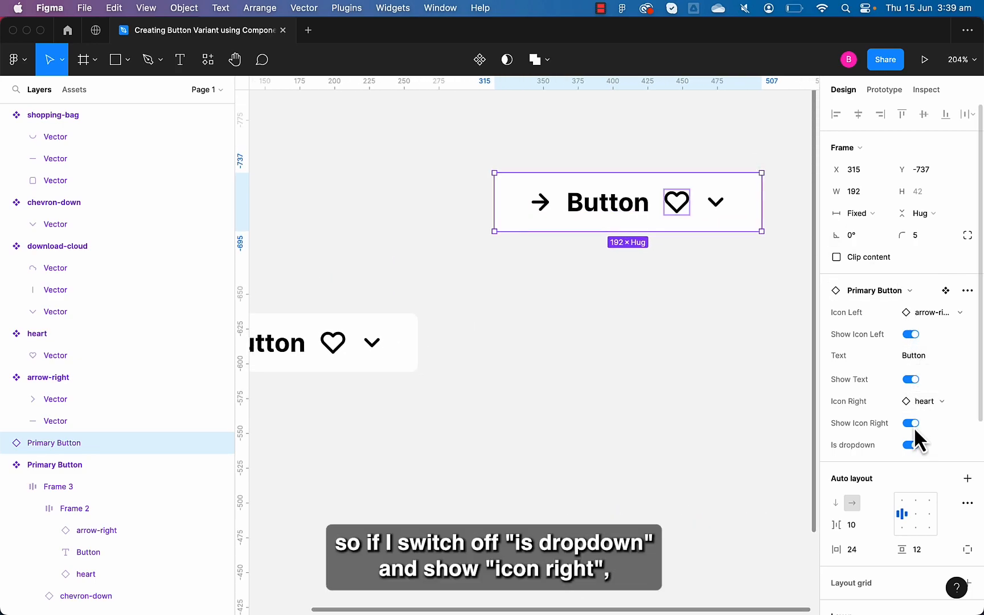
pyautogui.click(912, 446)
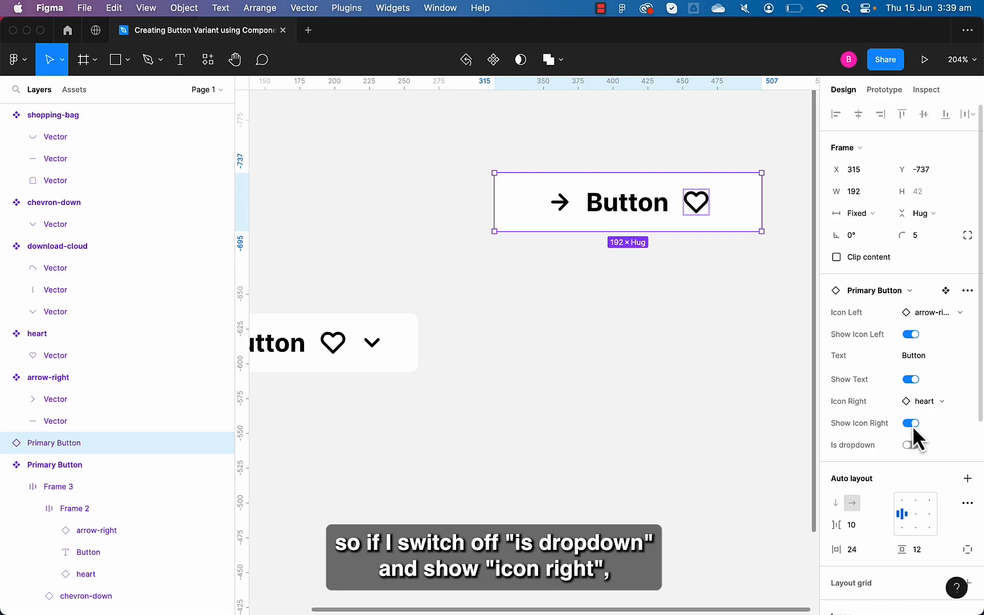
pyautogui.click(911, 423)
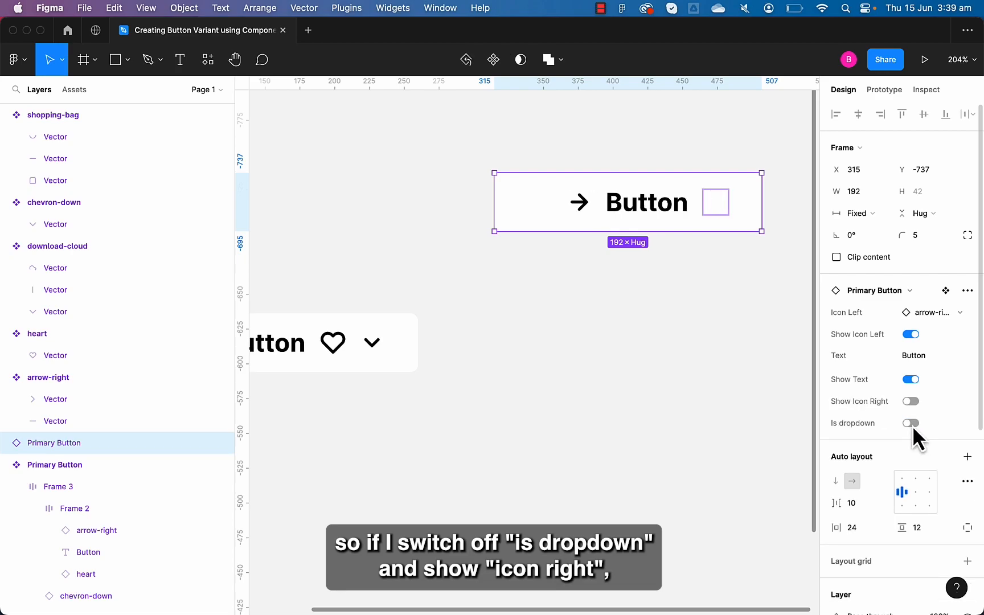
pyautogui.click(686, 399)
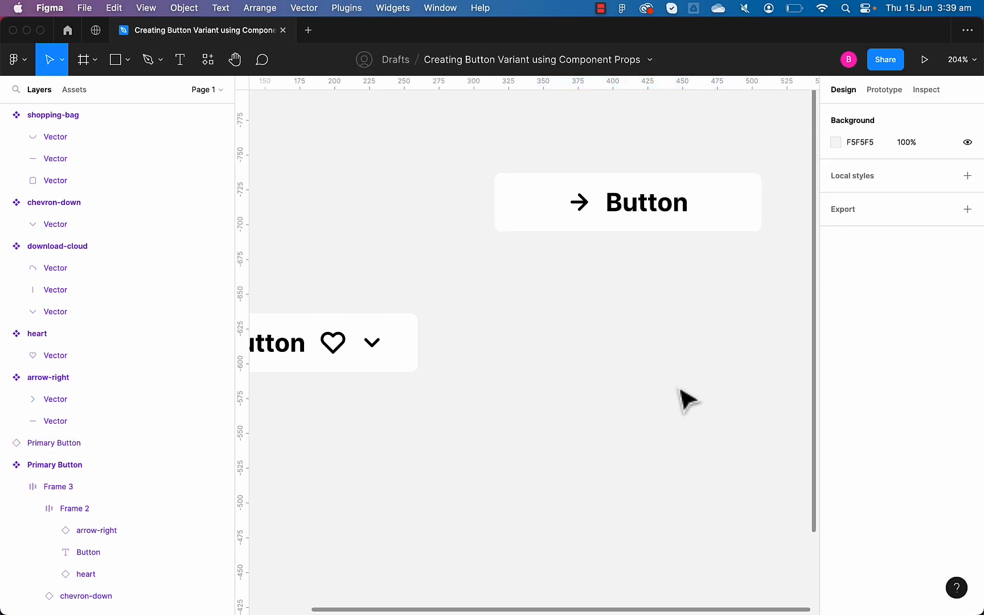
# Step: Duplicate the instance directly below at about Y -682 and swap the copy's Icon Left to shopping-bag
pyautogui.click(670, 226)
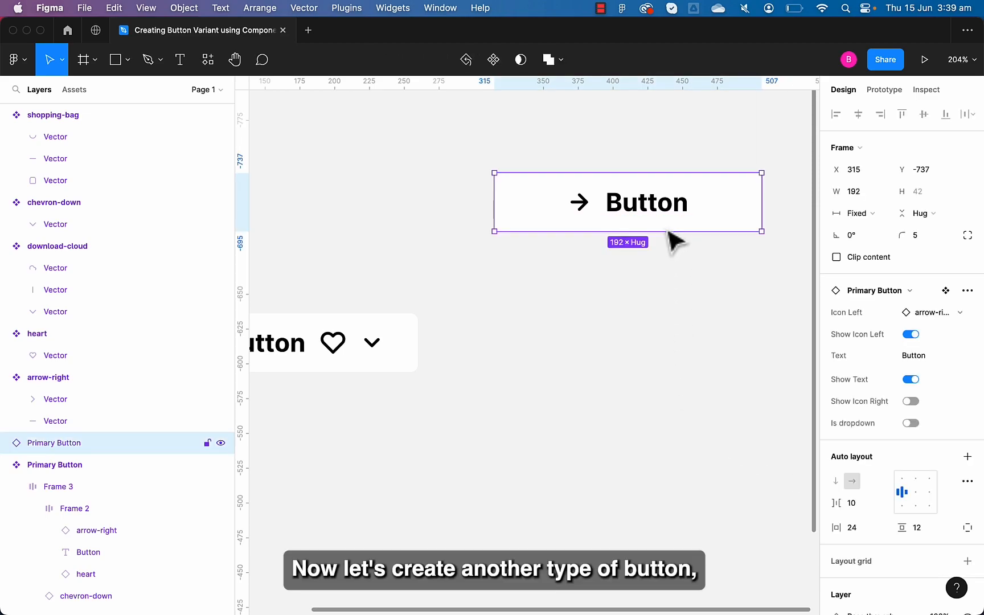
pyautogui.moveTo(664, 230); pyautogui.dragTo(664, 301)
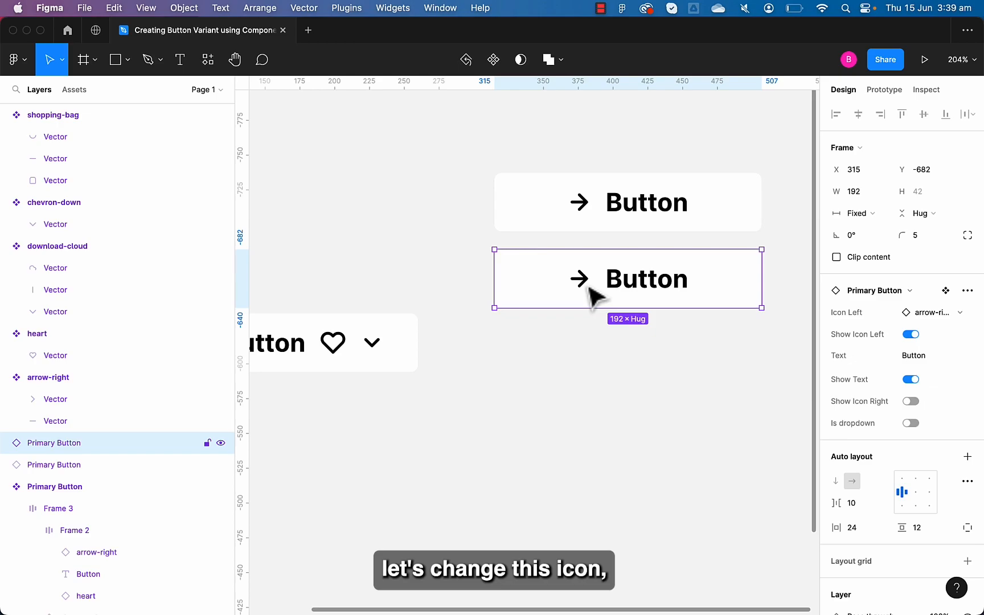
pyautogui.click(931, 316)
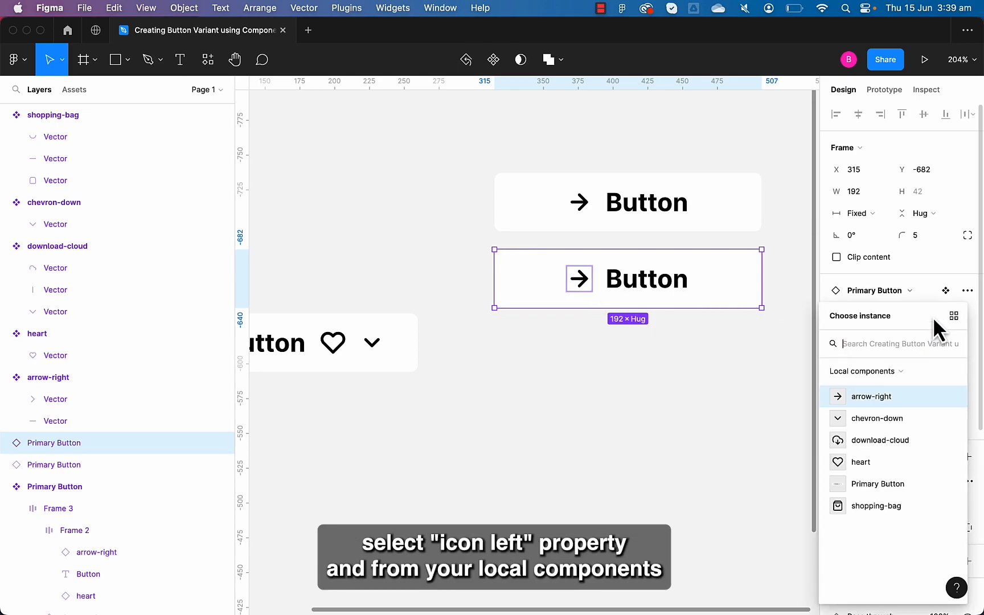
pyautogui.click(895, 504)
pyautogui.click(685, 420)
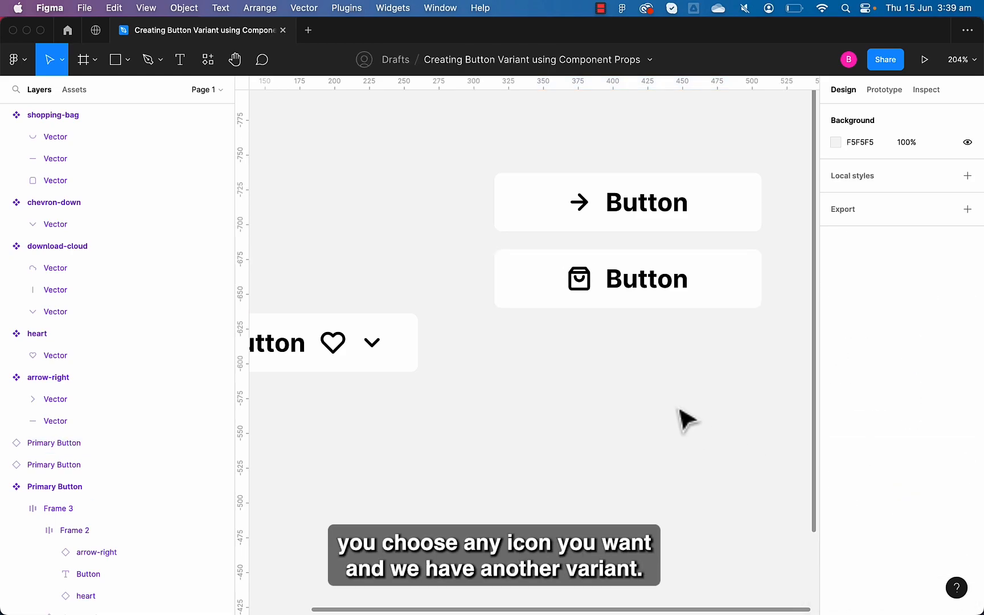
# Step: Duplicate the shopping-bag button directly below at about Y -627 and turn off Show Icon Left on the copy
pyautogui.click(687, 307)
pyautogui.moveTo(687, 307); pyautogui.dragTo(688, 376)
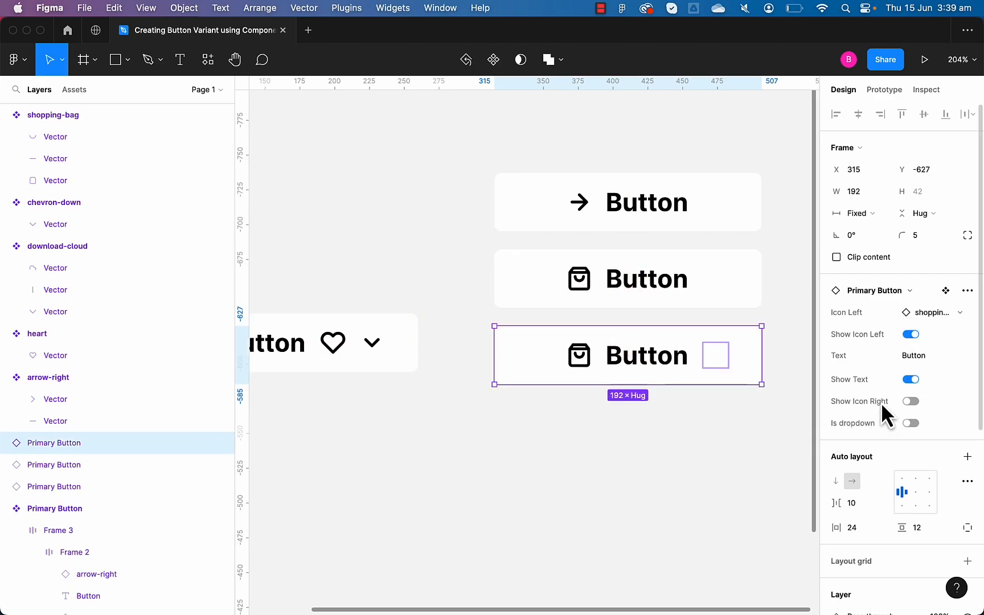
pyautogui.click(911, 335)
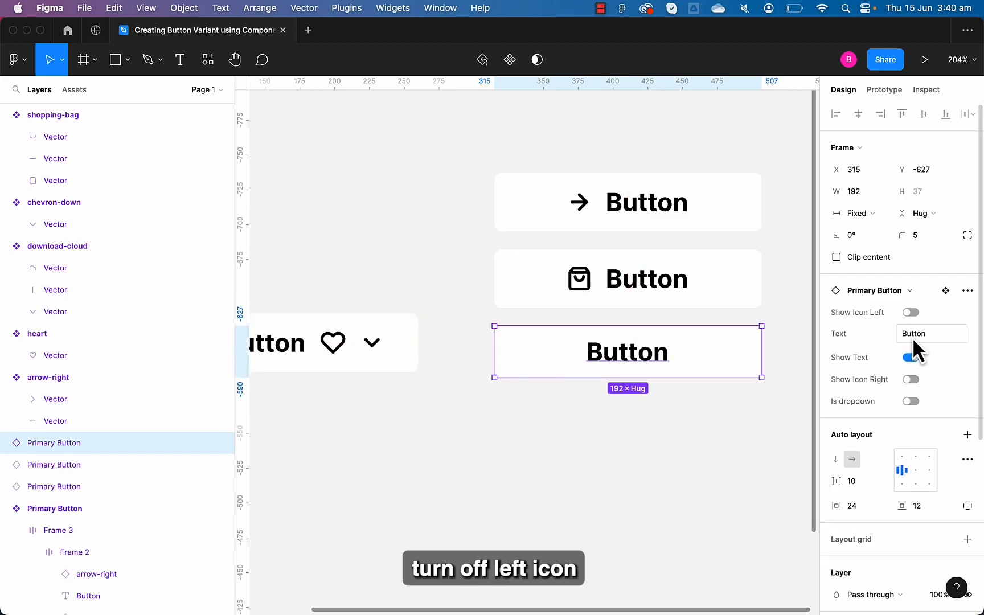
pyautogui.click(776, 401)
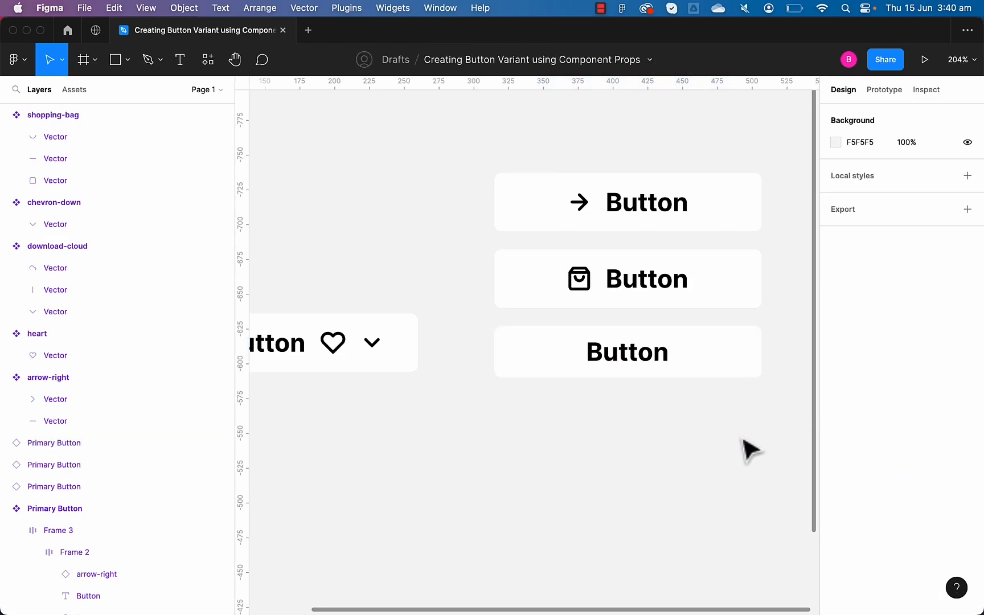
# Step: Change the main Primary Button component's vertical resizing from hug contents to fixed height
pyautogui.click(402, 367)
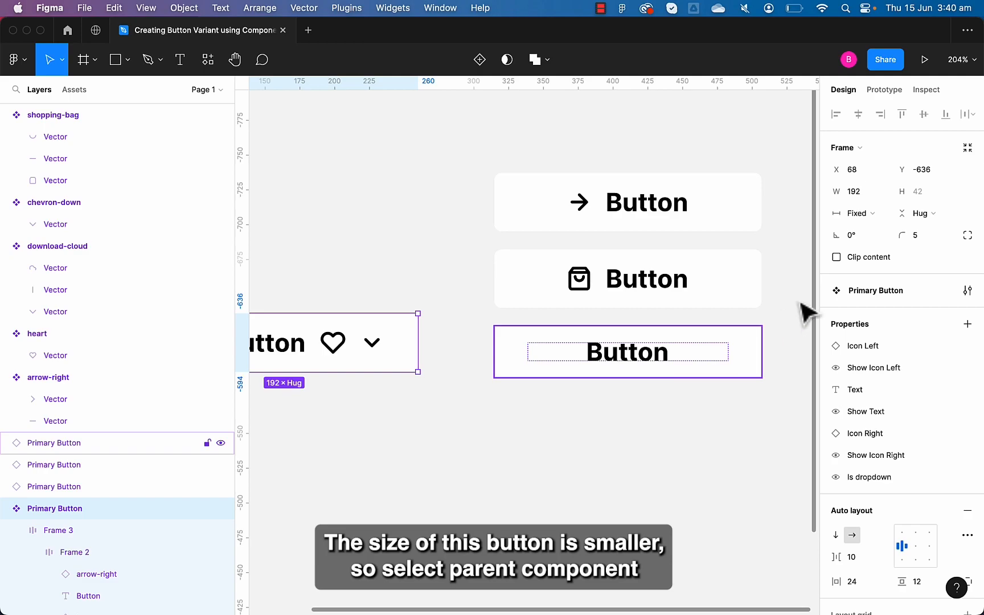
pyautogui.click(914, 213)
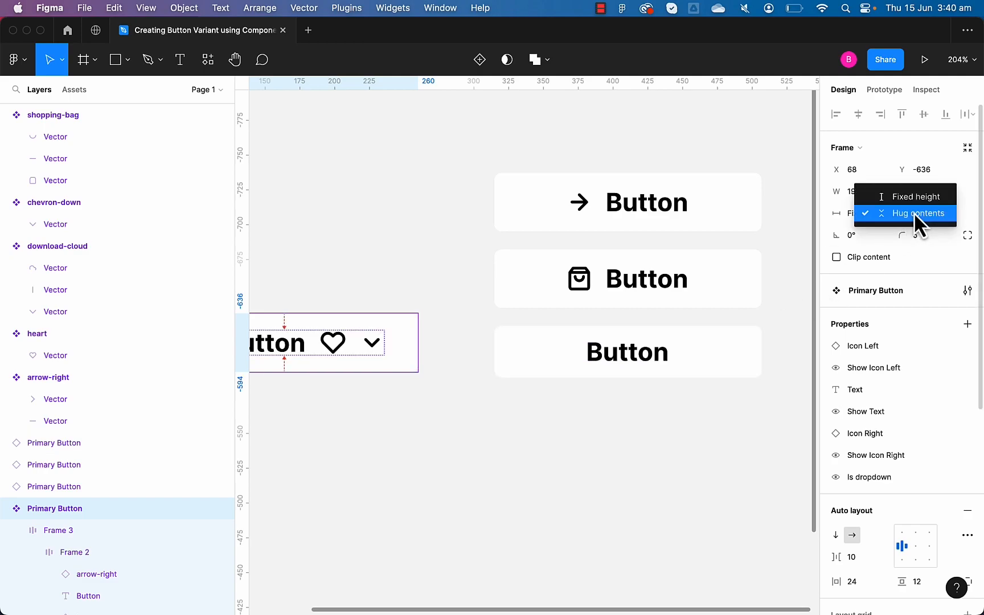
pyautogui.click(917, 197)
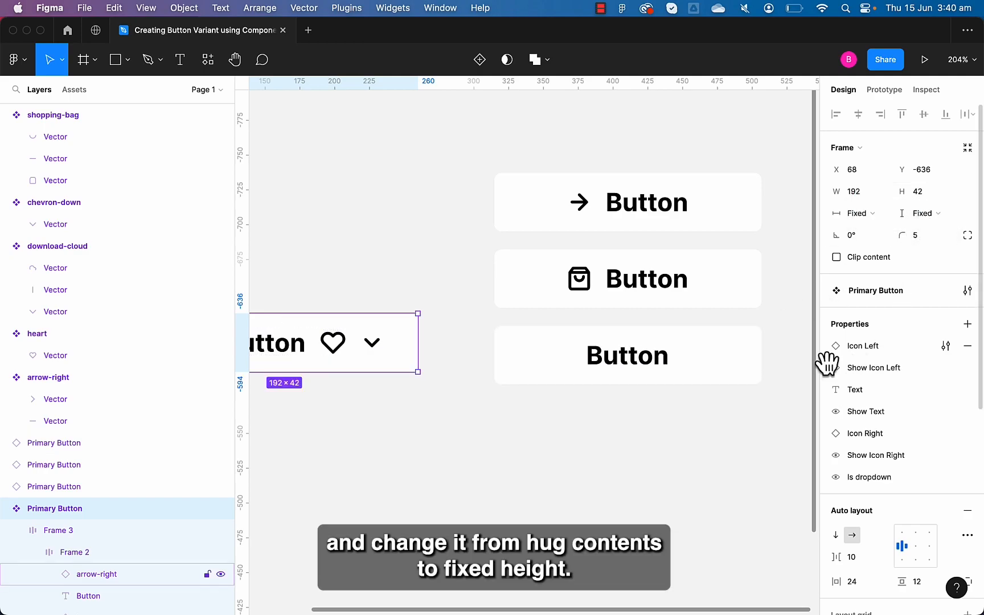
pyautogui.click(780, 399)
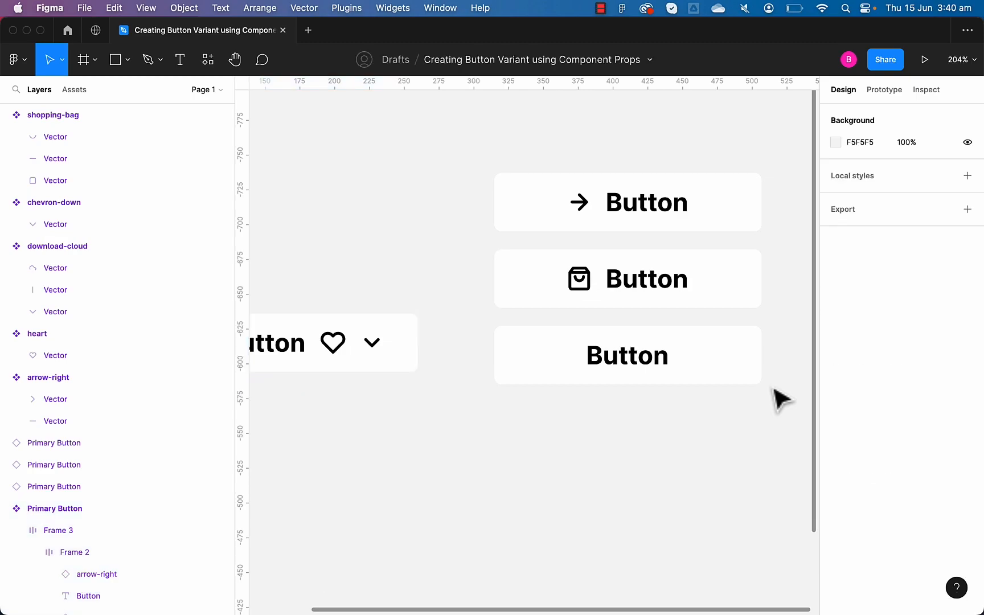
# Step: Duplicate the text-only button directly below at about Y -572 and turn on Show Icon Right on the copy
pyautogui.scroll(-3, 780, 398)
pyautogui.hscroll(2, 780, 398)
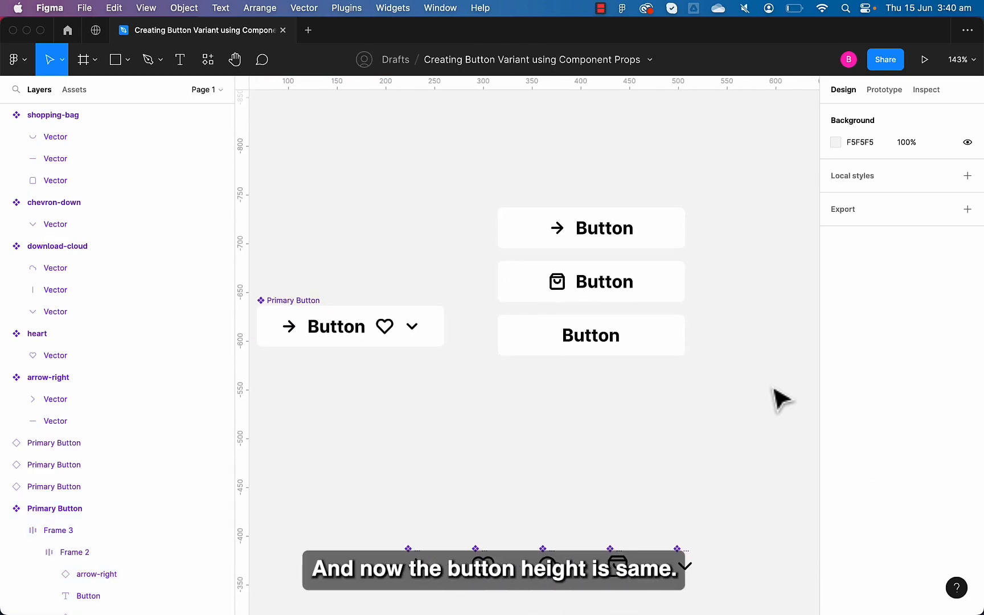
pyautogui.click(669, 356)
pyautogui.moveTo(669, 358); pyautogui.dragTo(672, 412)
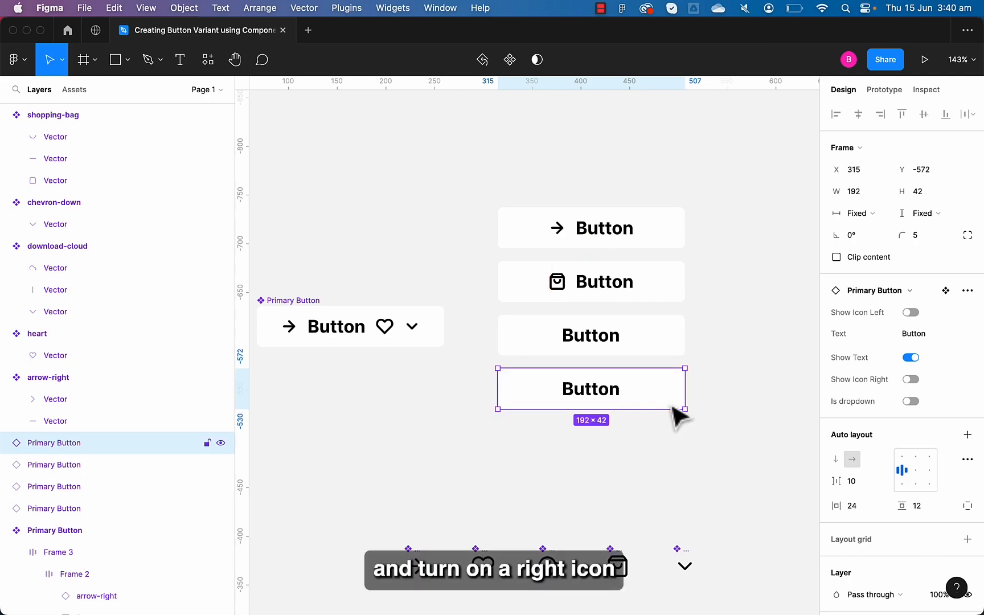
pyautogui.click(909, 379)
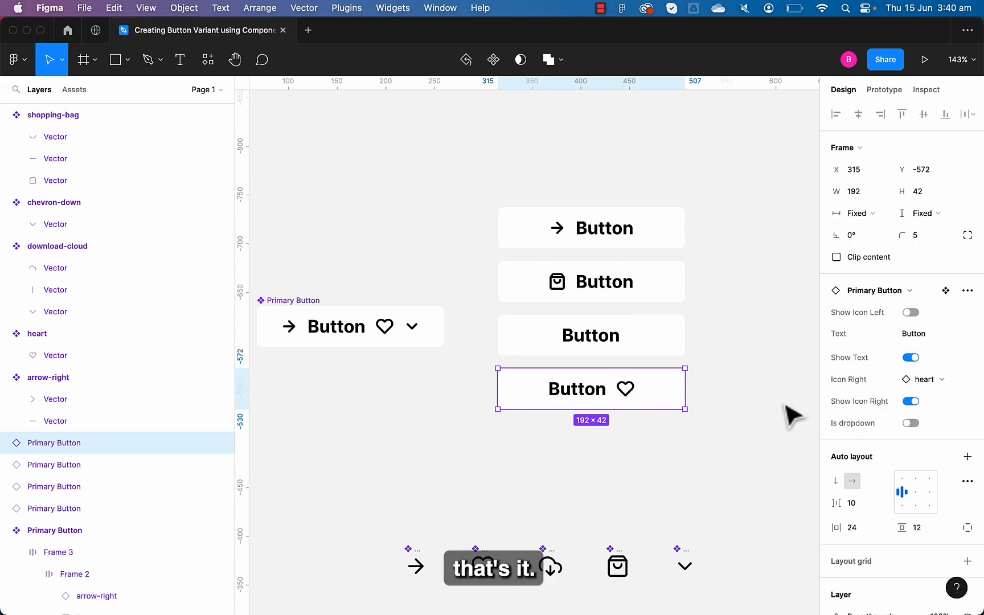
pyautogui.click(763, 403)
# Step: Duplicate the heart button directly below at about Y -517 and swap the copy's Icon Right to arrow-right
pyautogui.click(669, 408)
pyautogui.moveTo(669, 408); pyautogui.dragTo(667, 457)
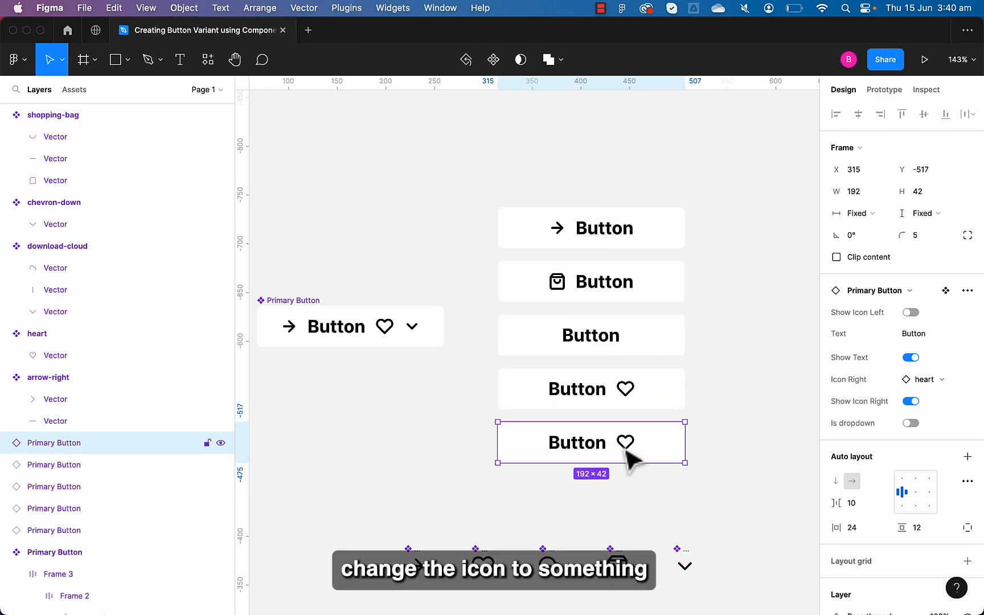
pyautogui.click(937, 387)
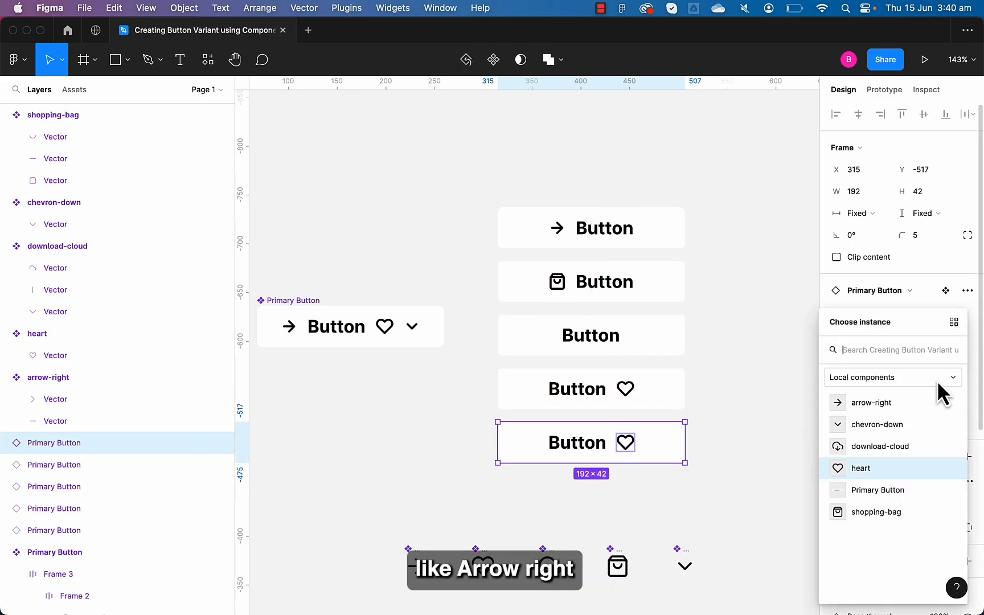
pyautogui.click(914, 405)
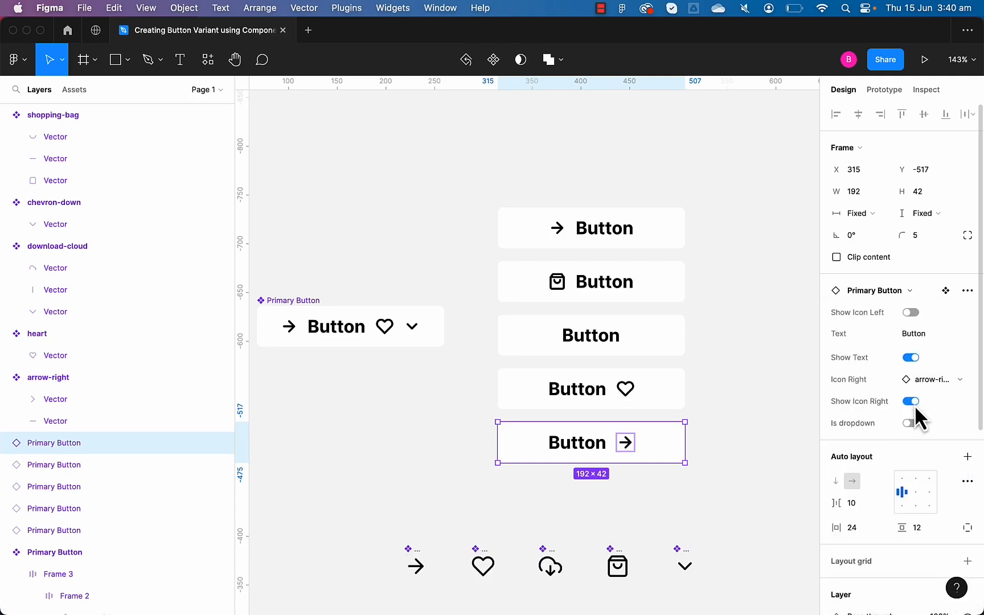
pyautogui.click(763, 444)
# Step: Duplicate the right-arrow button below at about Y -462, turning off Show Icon Right and turning on Is dropdown for the copy
pyautogui.scroll(-5, 763, 439)
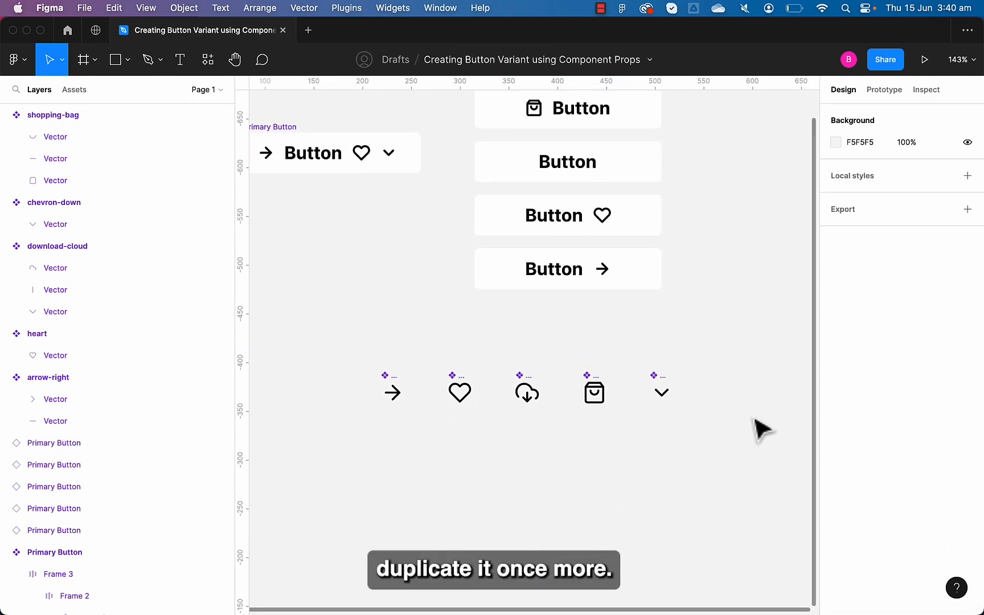
pyautogui.click(643, 282)
pyautogui.moveTo(643, 282); pyautogui.dragTo(645, 334)
pyautogui.scroll(3, 657, 322)
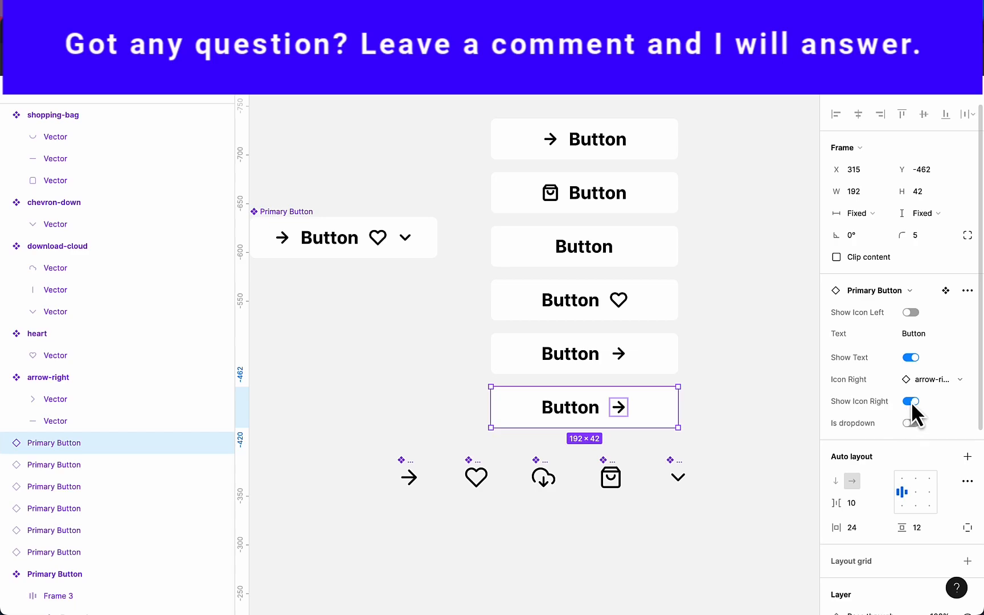
pyautogui.click(911, 401)
pyautogui.click(910, 401)
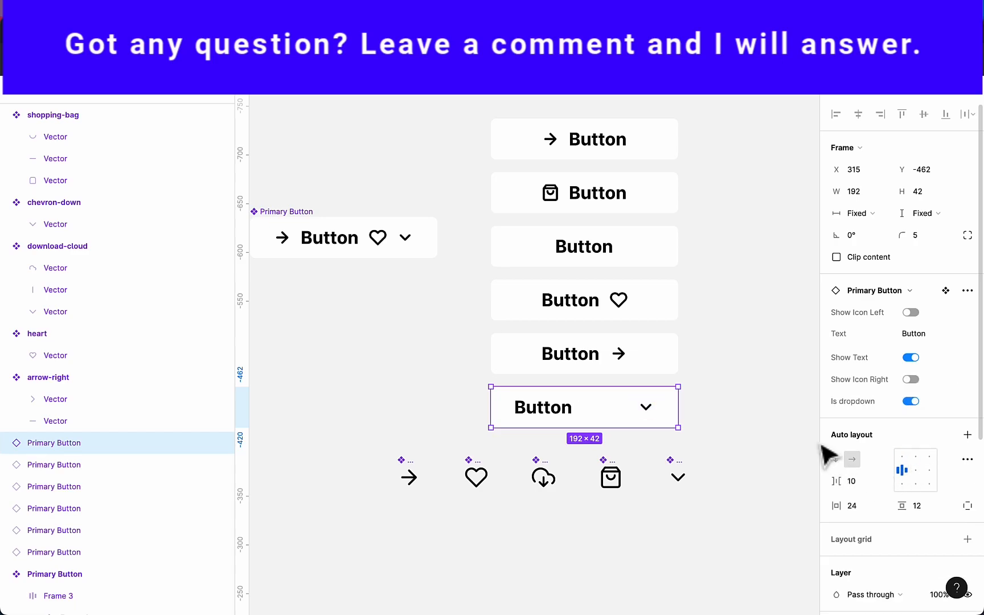
pyautogui.click(809, 432)
# Step: Move the six button instances up together so the first one sits at about Y -773
pyautogui.scroll(1, 794, 434)
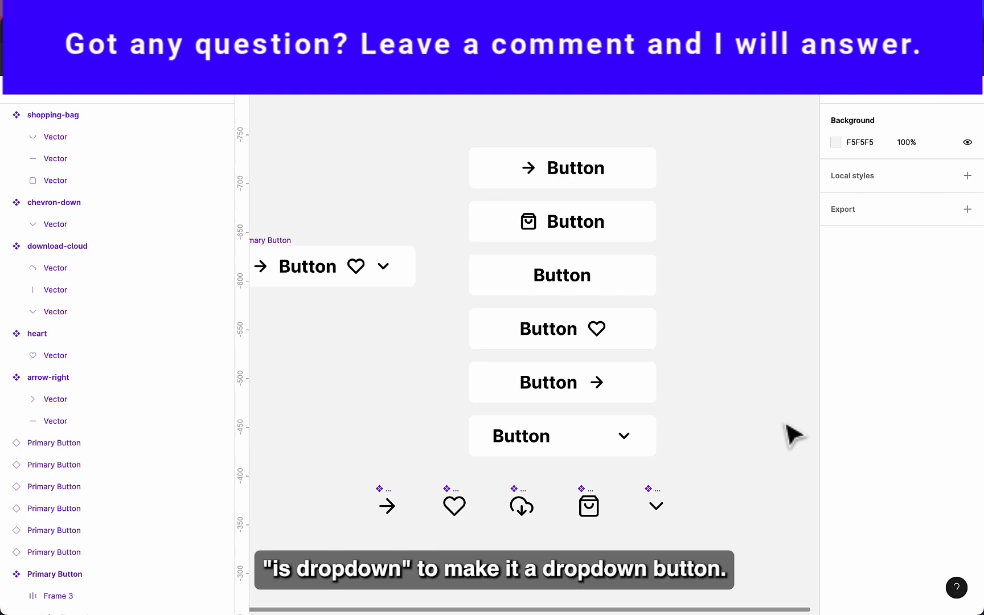
pyautogui.moveTo(704, 147); pyautogui.dragTo(503, 450)
pyautogui.scroll(-1, 501, 410)
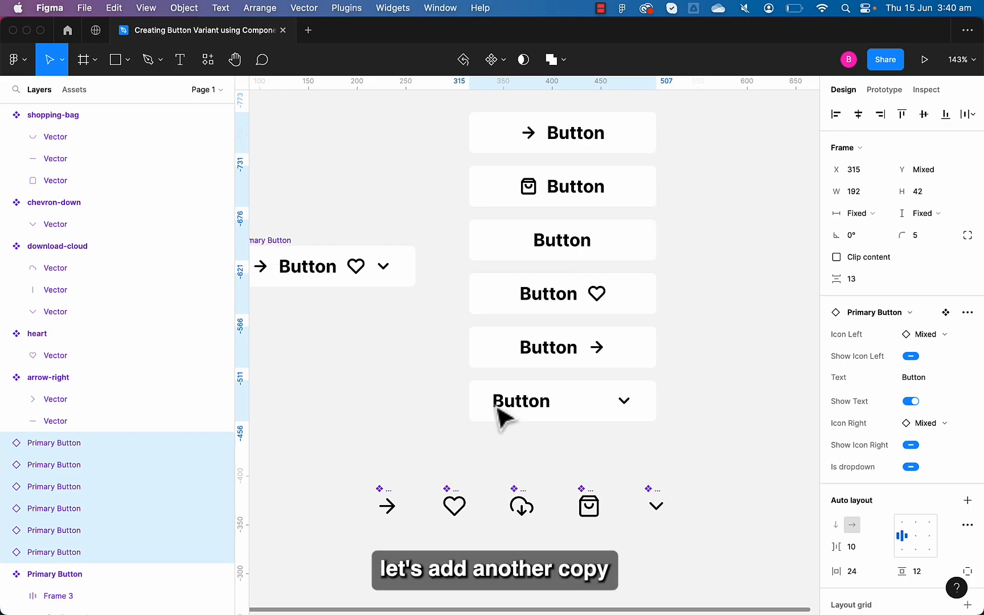
pyautogui.click(686, 410)
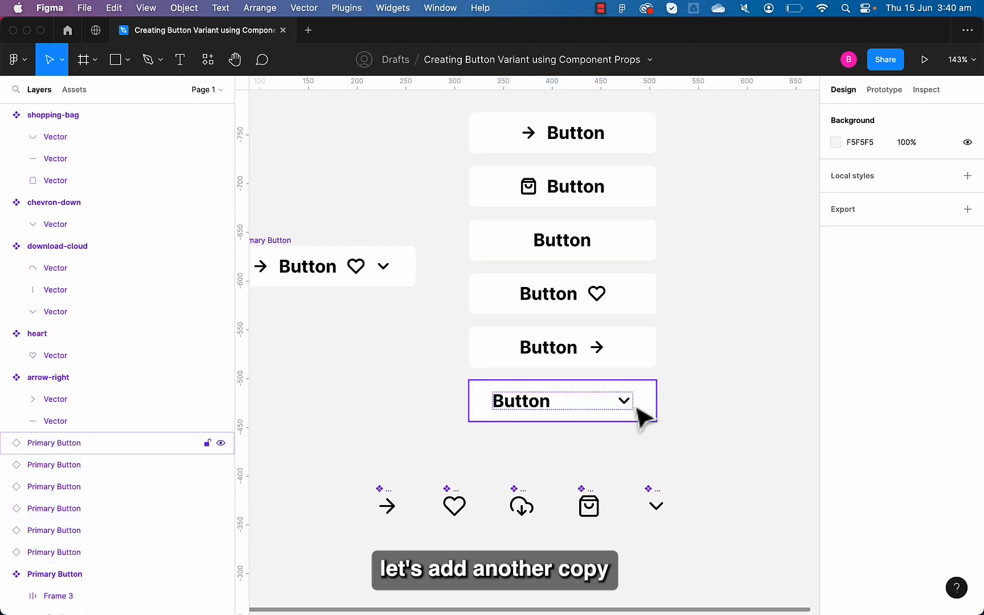
# Step: Duplicate the dropdown button below at about Y -447 and make the copy icon-only, with Show Icon Left on and Is dropdown and Show Text off
pyautogui.moveTo(630, 408); pyautogui.dragTo(633, 459)
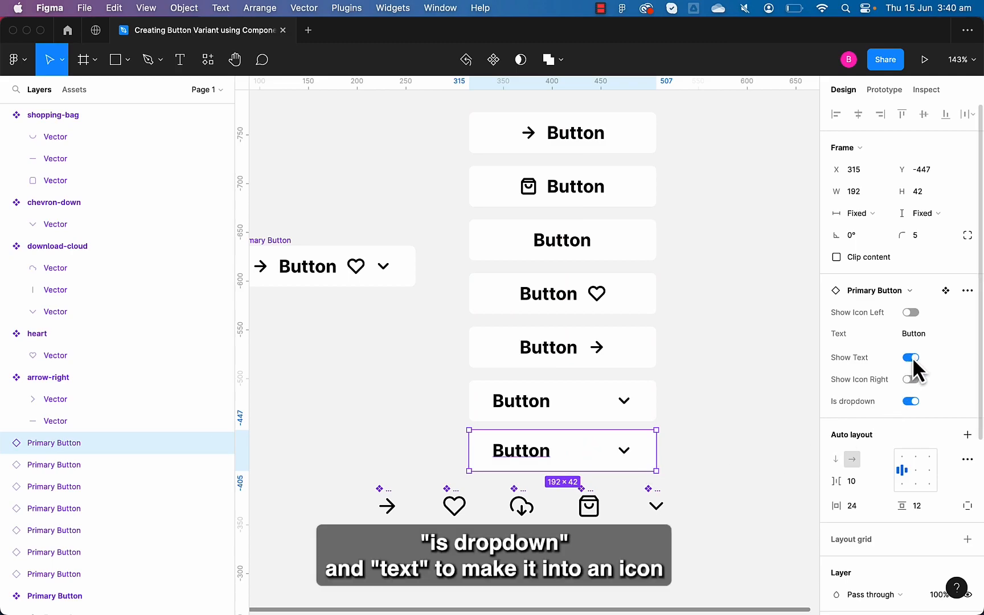
pyautogui.click(912, 400)
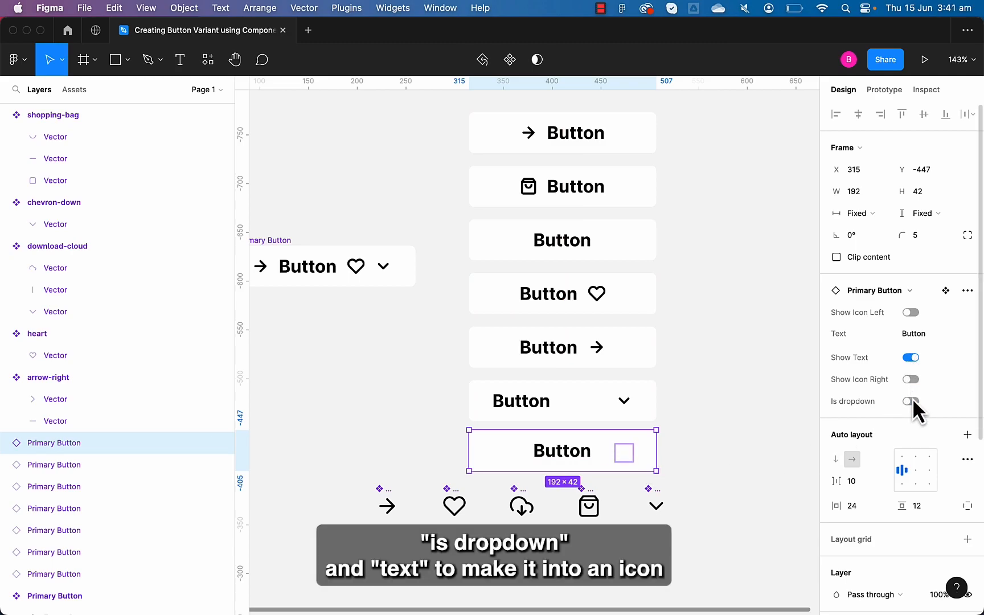
pyautogui.click(910, 379)
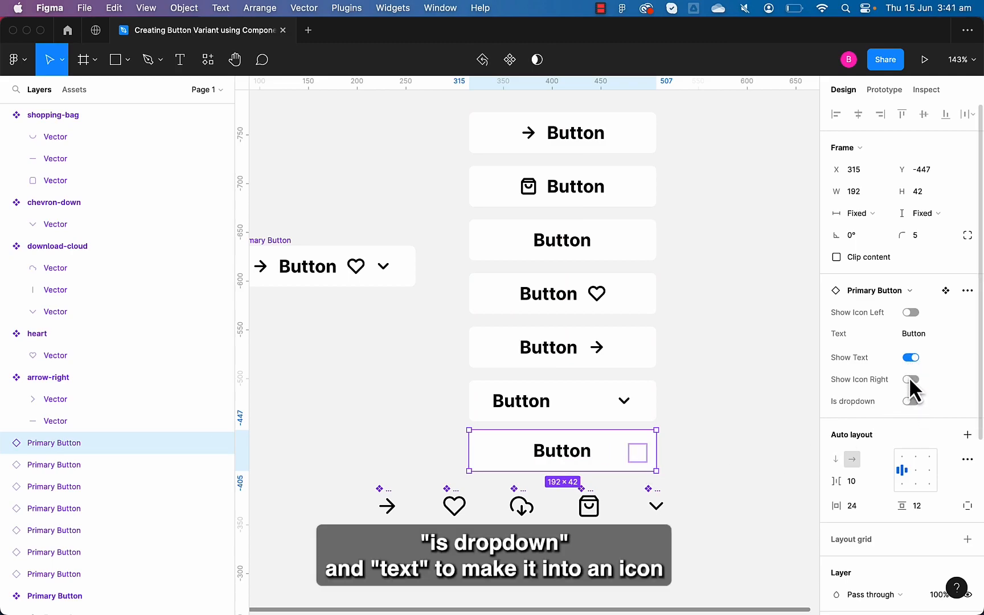
pyautogui.click(911, 313)
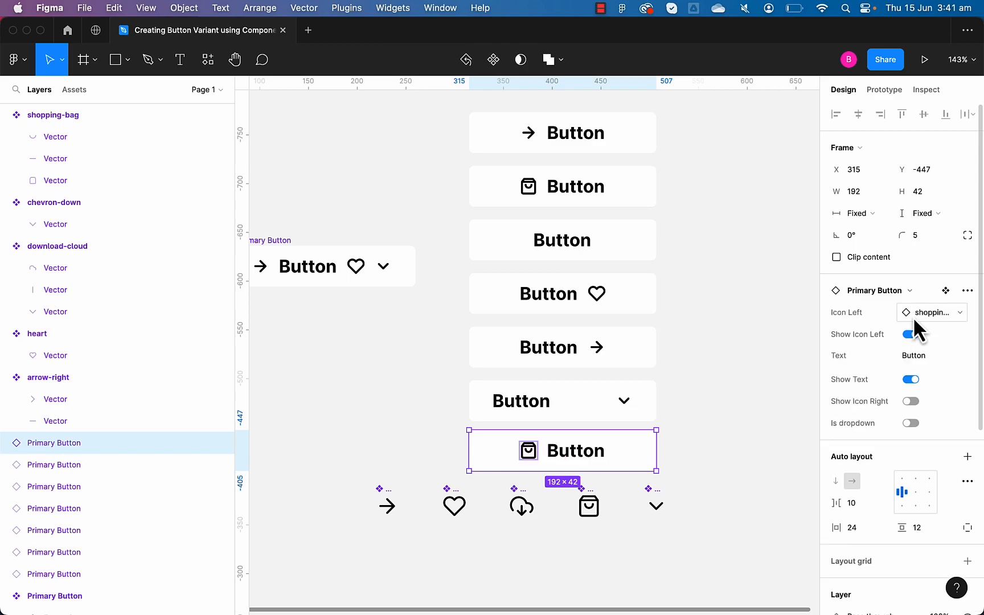
pyautogui.click(912, 380)
pyautogui.click(778, 417)
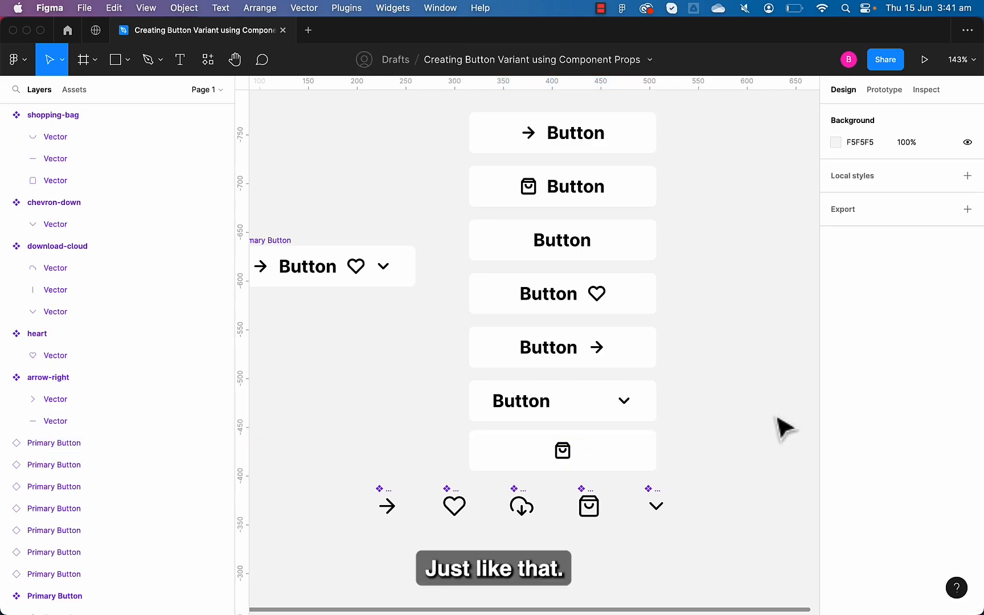
# Step: Change the horizontal resizing of Frame 3 inside the icon-only shopping-bag button to hug contents
pyautogui.click(654, 468)
pyautogui.click(721, 481)
pyautogui.scroll(-3, 766, 518)
pyautogui.scroll(5, 640, 481)
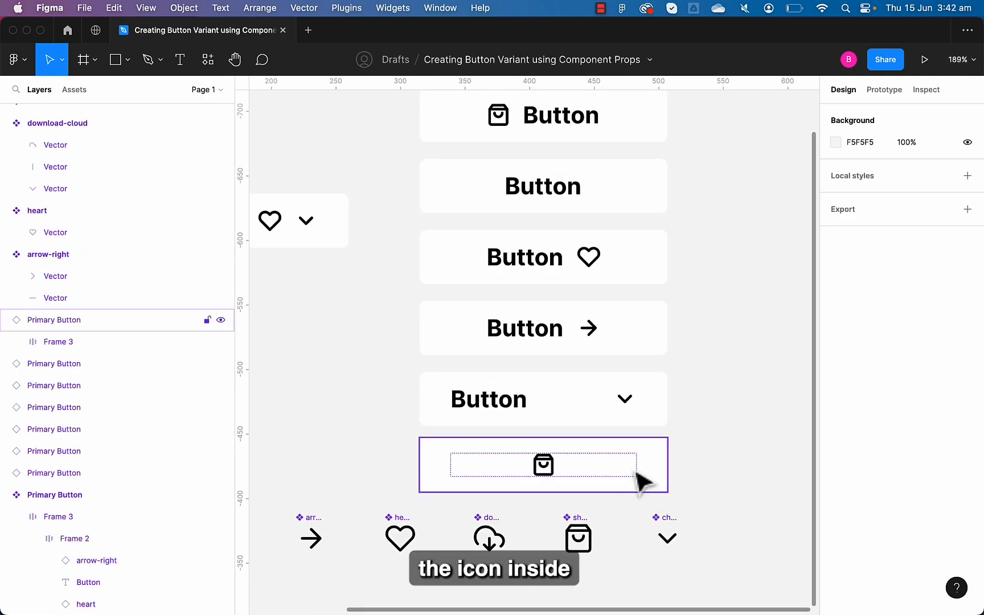
pyautogui.click(641, 481)
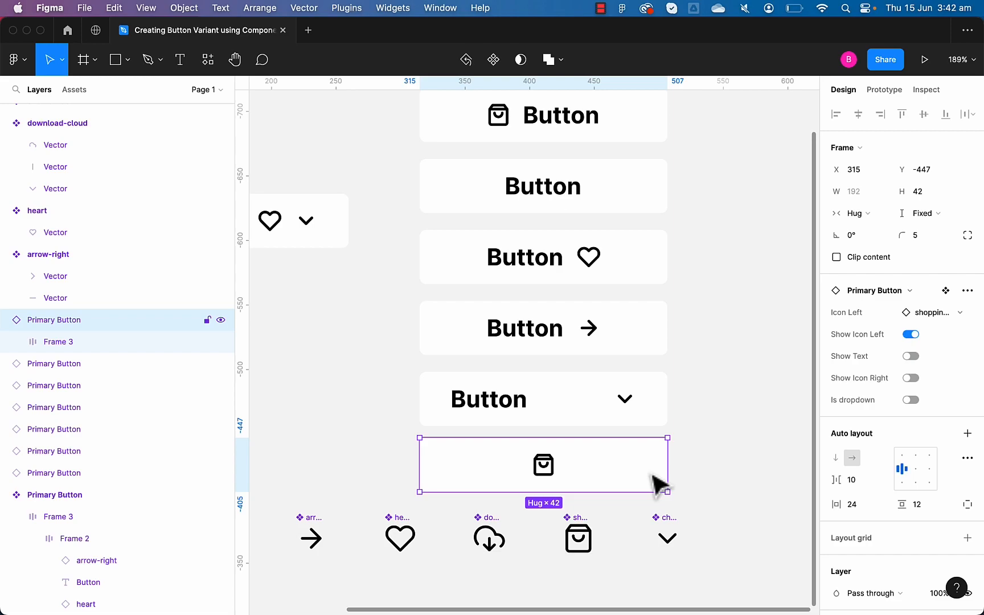
pyautogui.click(557, 465)
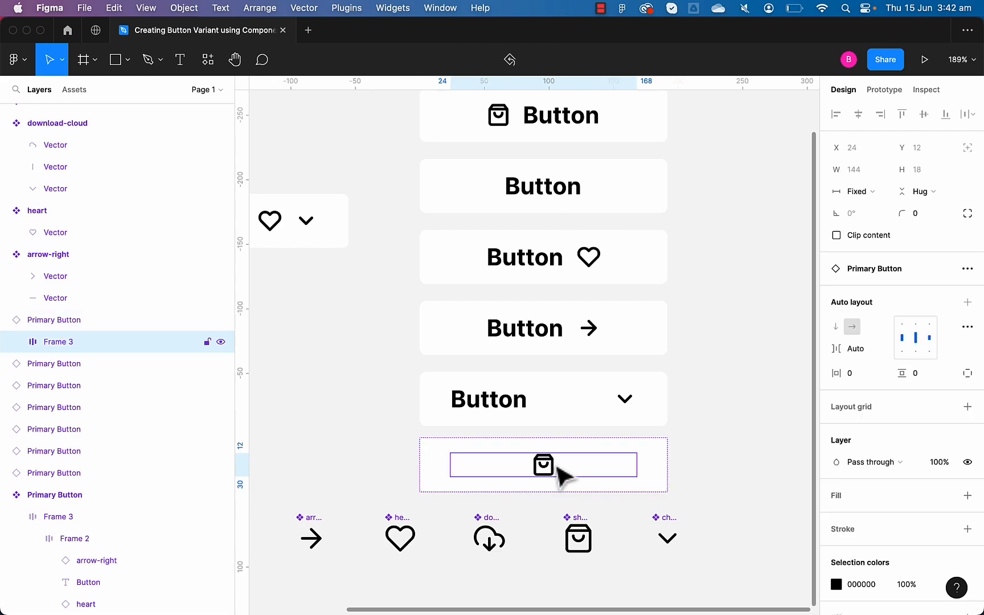
pyautogui.click(868, 198)
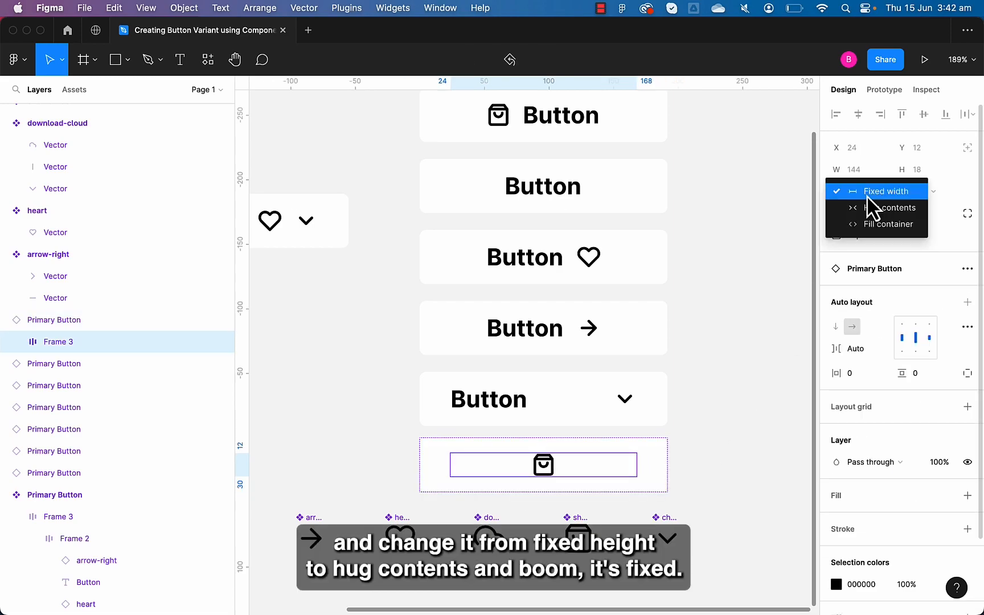
pyautogui.click(876, 209)
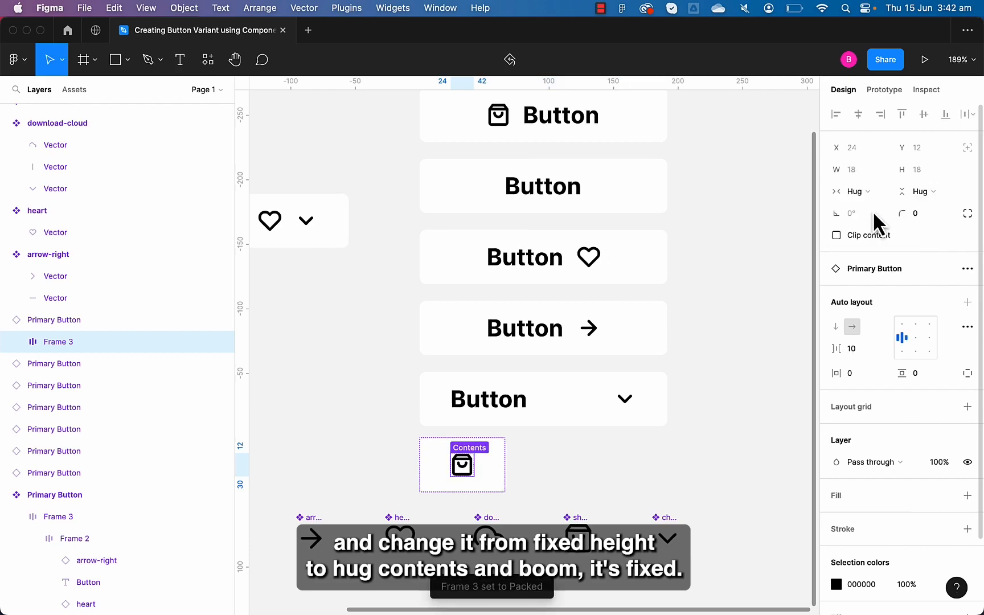
pyautogui.click(753, 293)
# Step: Move the row of five icon components down to about Y -247, away from the buttons
pyautogui.scroll(-5, 753, 292)
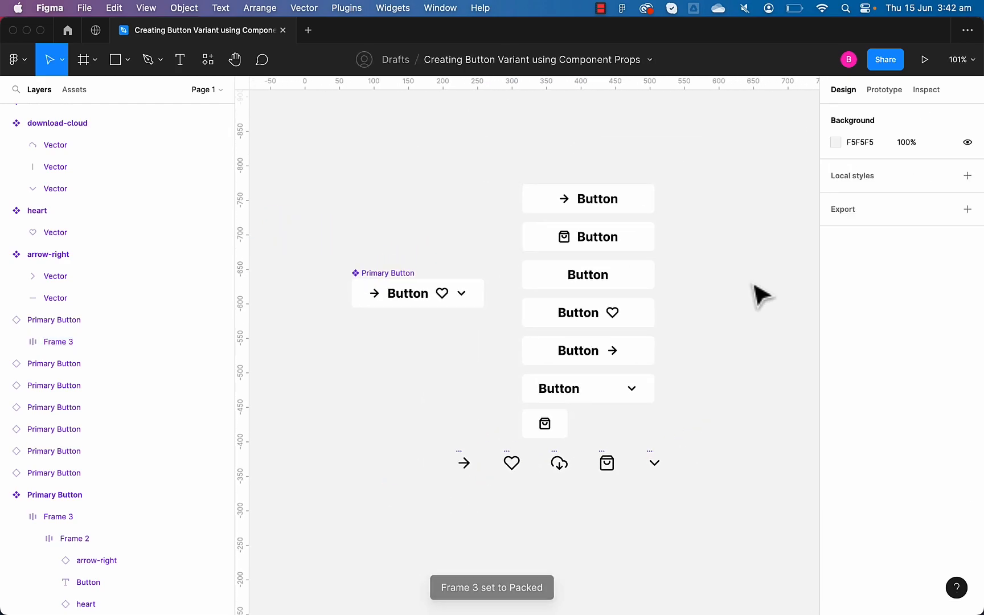
pyautogui.moveTo(701, 447); pyautogui.dragTo(472, 563)
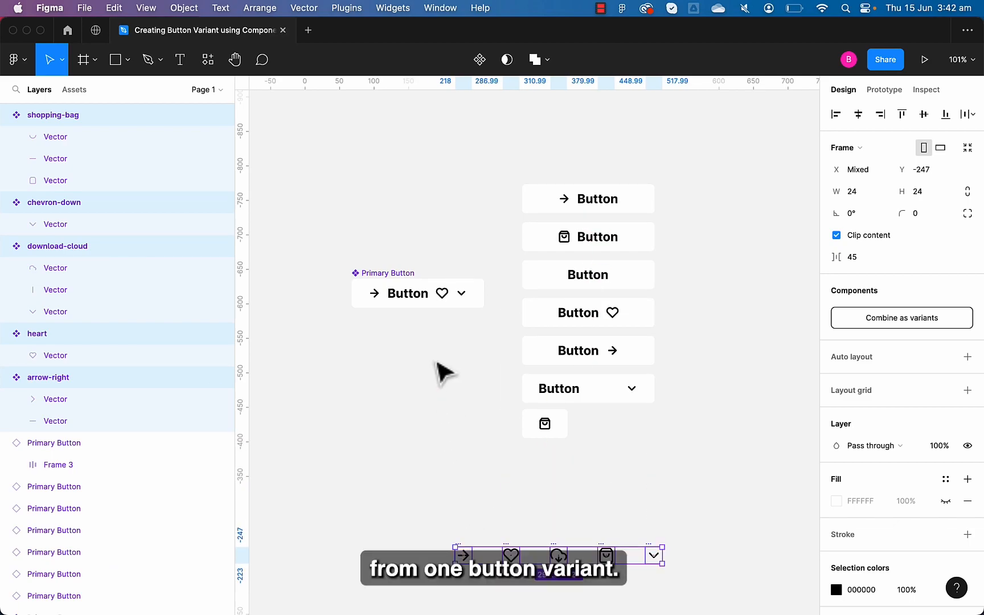
pyautogui.click(439, 373)
# Step: Add a second variant to the main Primary Button component and rename the variant property to Color
pyautogui.click(387, 289)
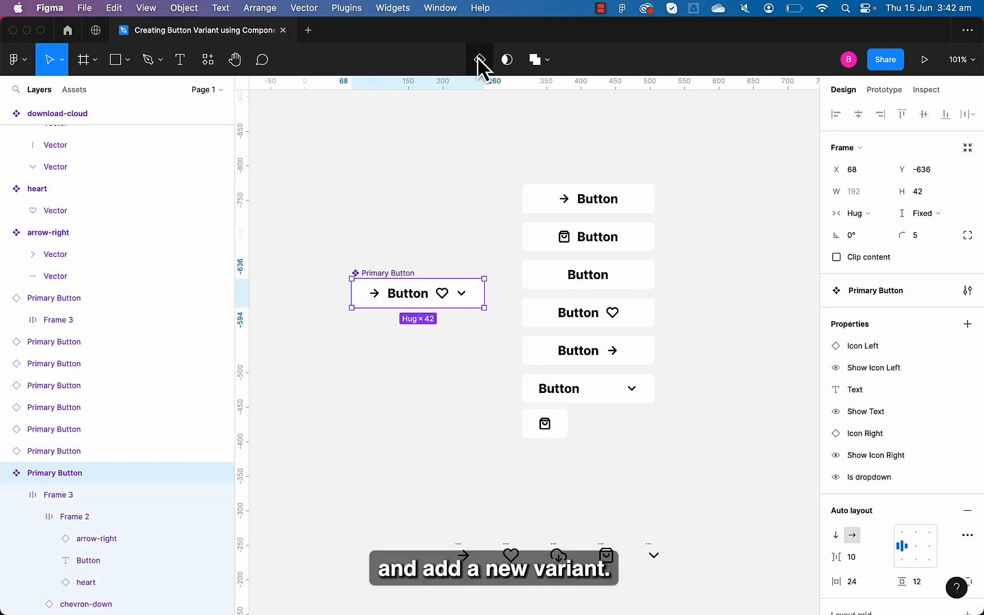
pyautogui.click(480, 60)
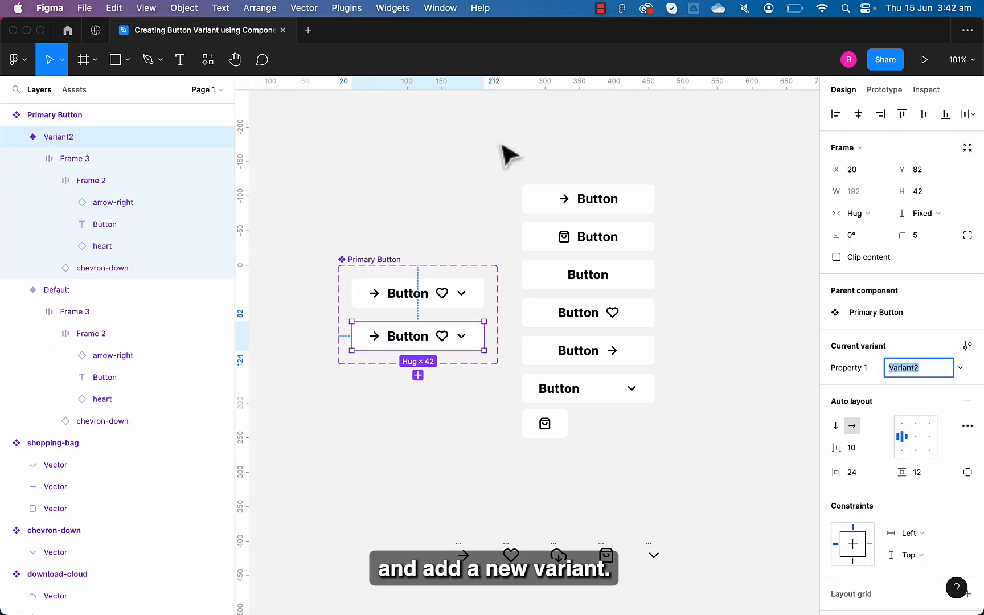
pyautogui.click(844, 370)
pyautogui.doubleClick(844, 370)
pyautogui.write('Color')
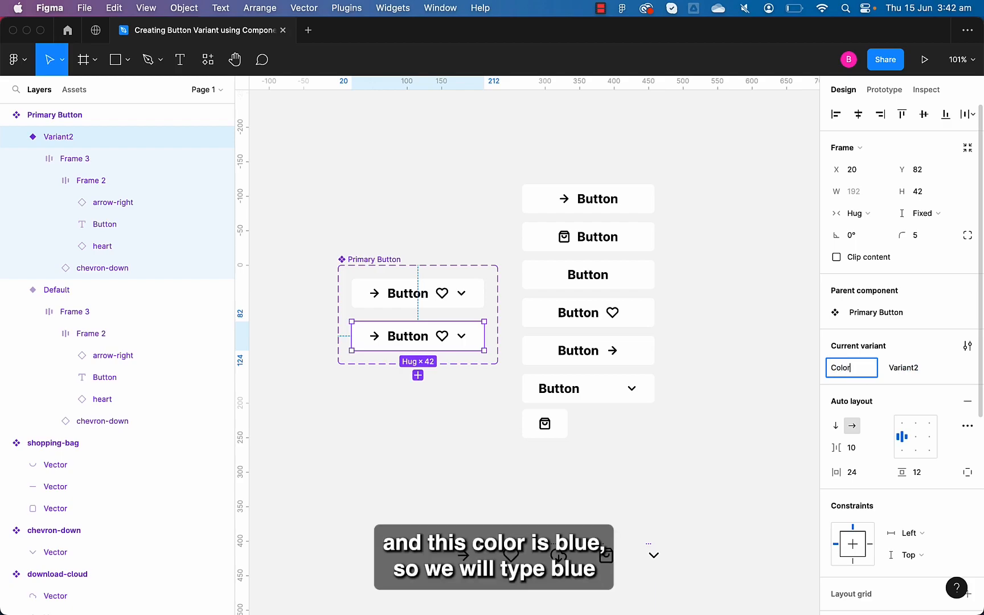
pyautogui.press('Return')
# Step: Set the new variant's Color value to Blue
pyautogui.click(912, 370)
pyautogui.write('Blu')
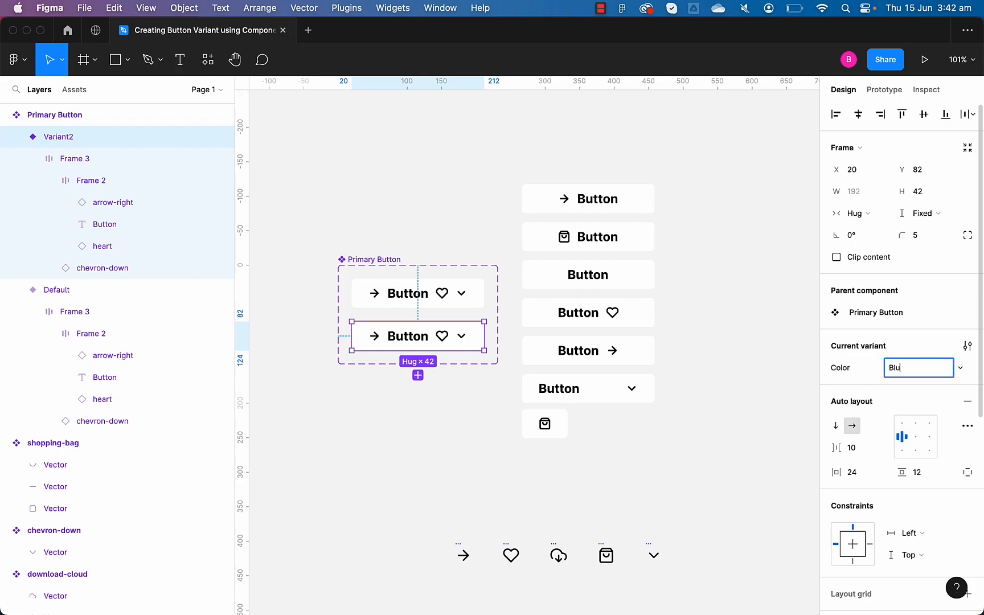
pyautogui.write('e')
pyautogui.press('Return')
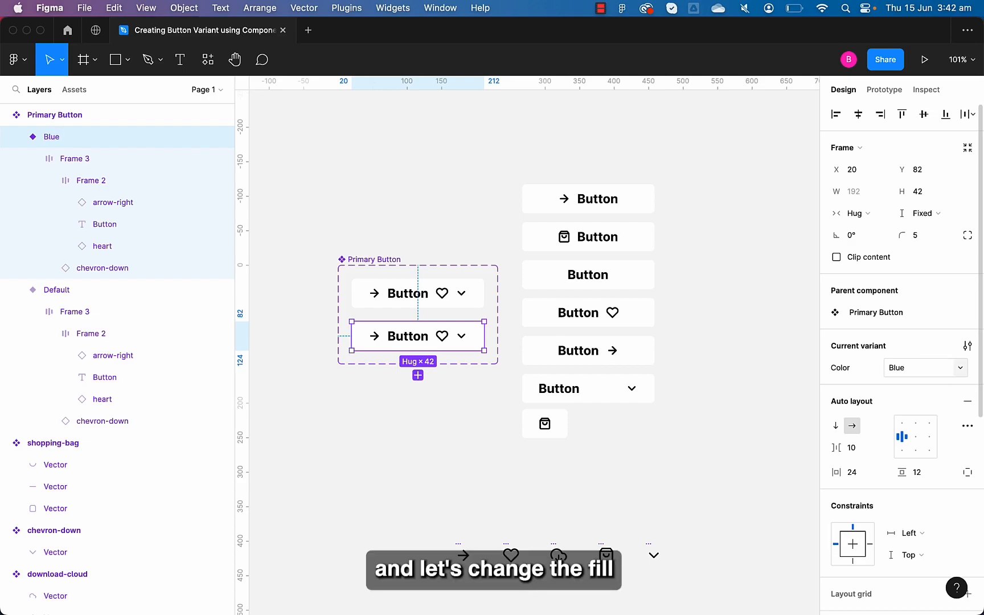
# Step: Change the Blue variant's fill to the light blue CEE2FF
pyautogui.scroll(-5, 908, 490)
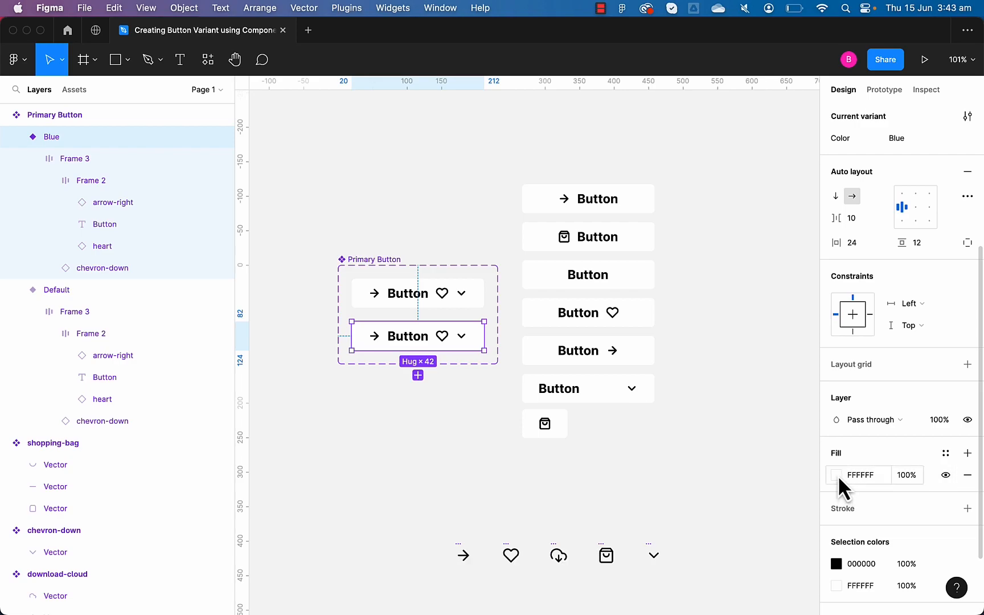
pyautogui.click(838, 475)
pyautogui.click(761, 453)
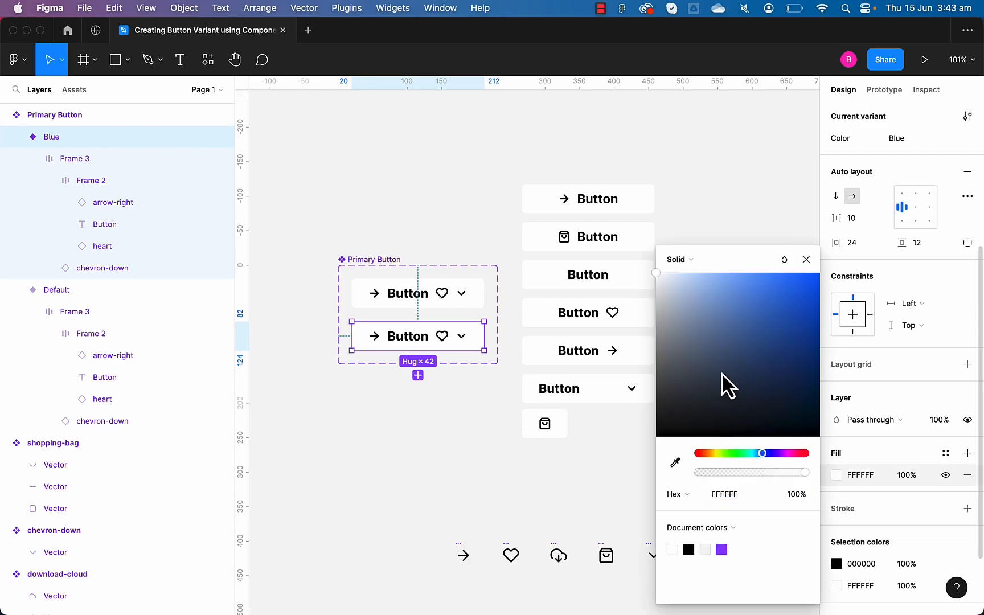
pyautogui.click(670, 274)
pyautogui.moveTo(671, 279); pyautogui.dragTo(688, 272)
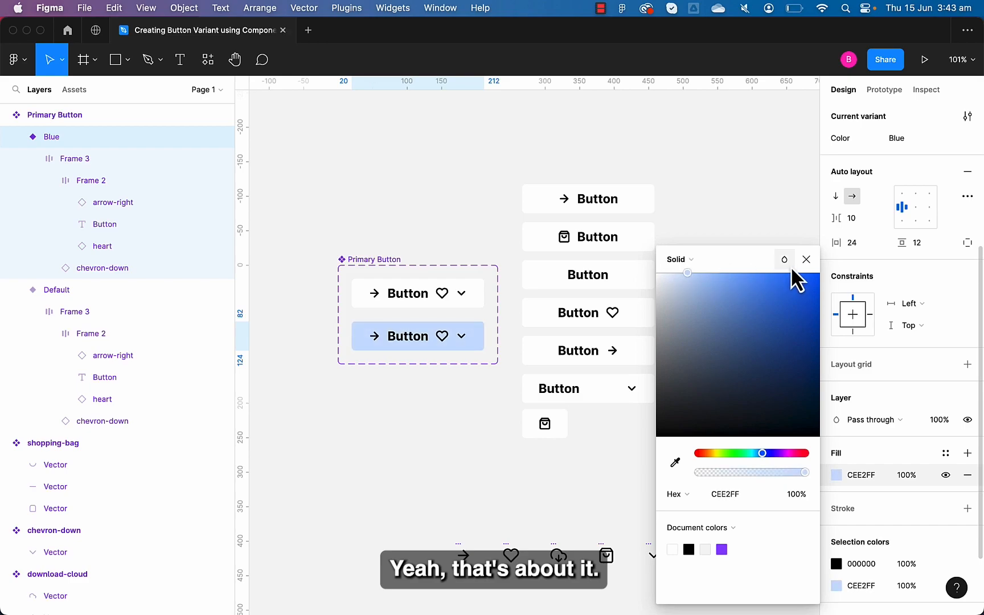
pyautogui.click(806, 267)
pyautogui.click(756, 279)
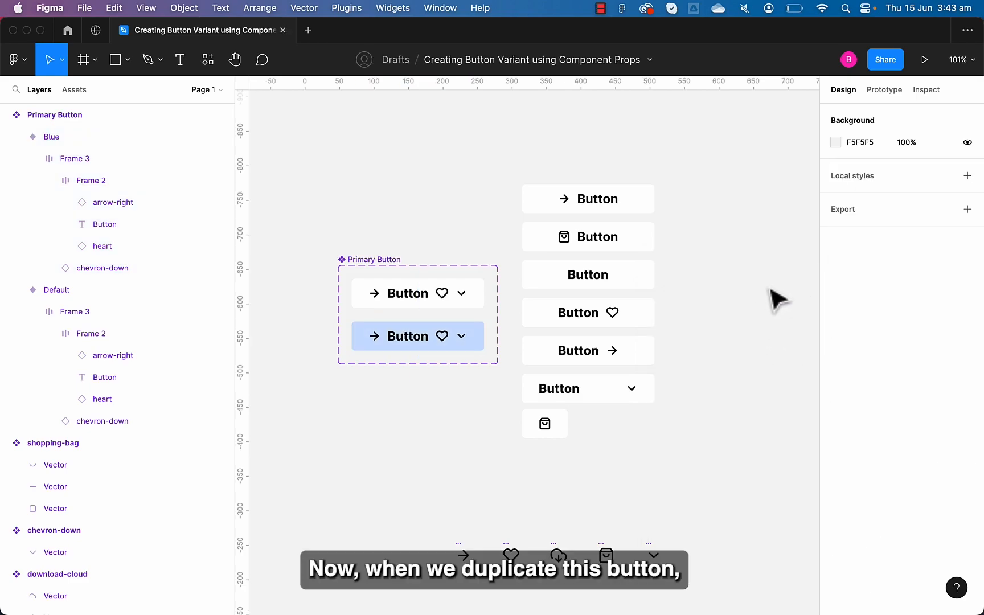
# Step: Duplicate the first button instance, with the arrow before its text, beside the original at X 518 and set the copy's Color to Blue
pyautogui.keyDown('alt'); pyautogui.moveTo(649, 211); pyautogui.dragTo(780, 212); pyautogui.keyUp('alt')
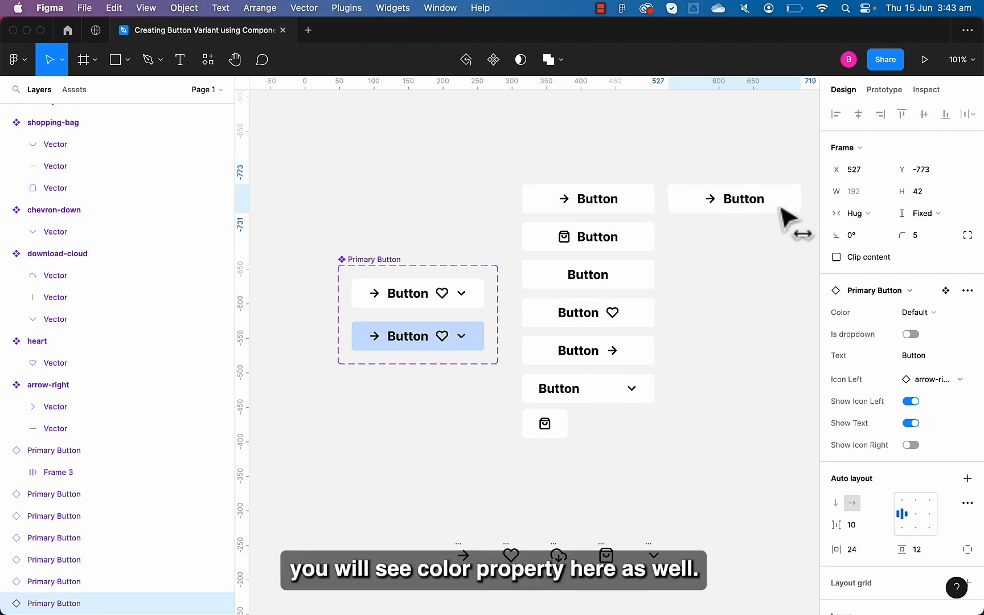
pyautogui.click(916, 312)
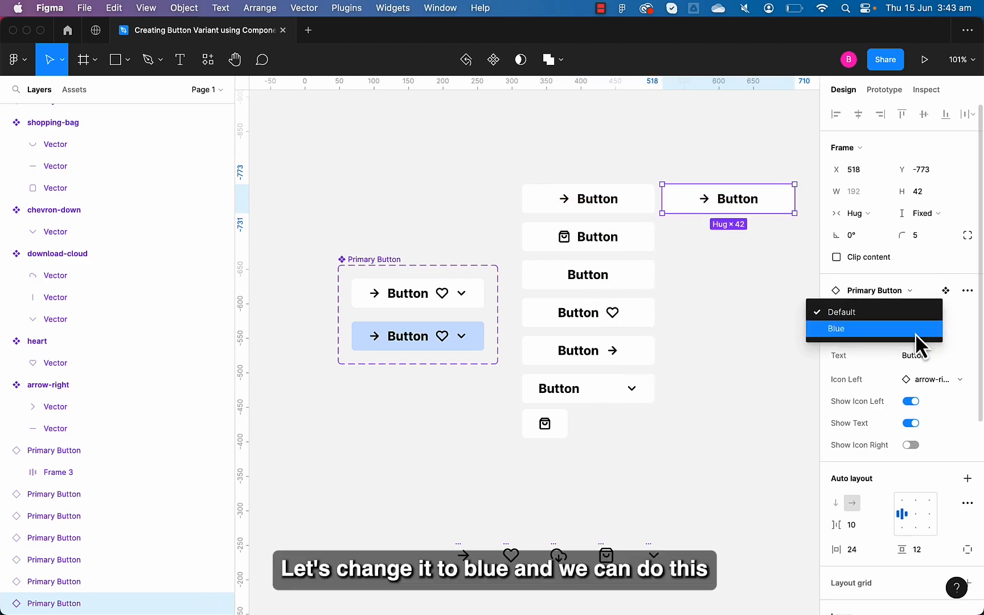
pyautogui.click(914, 329)
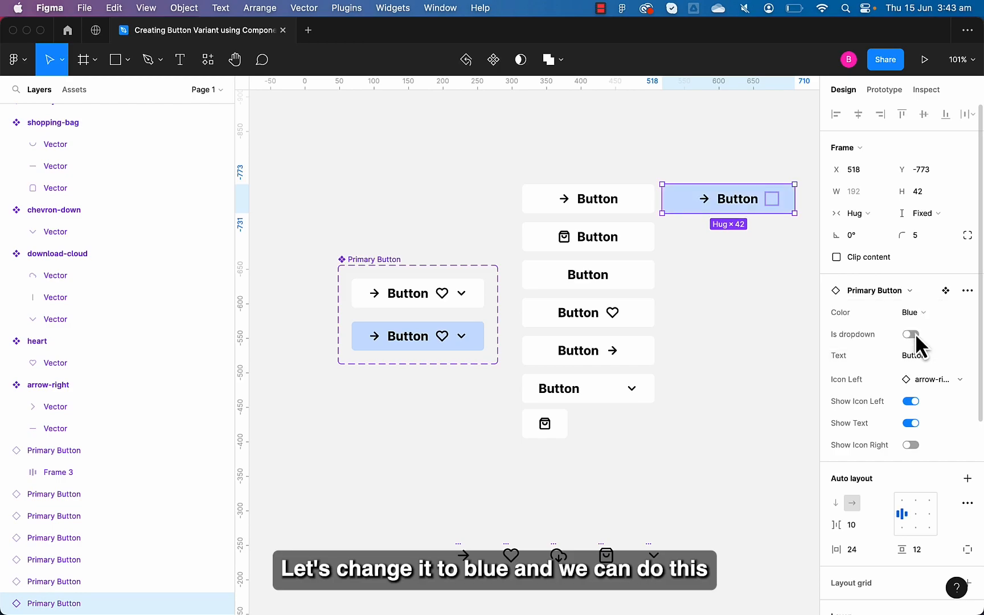
pyautogui.click(779, 292)
# Step: Duplicate the instance with the shopping bag icon and text beside its original at X 518 and set the copy's Color to Blue
pyautogui.keyDown('alt'); pyautogui.moveTo(638, 239); pyautogui.dragTo(784, 242); pyautogui.keyUp('alt')
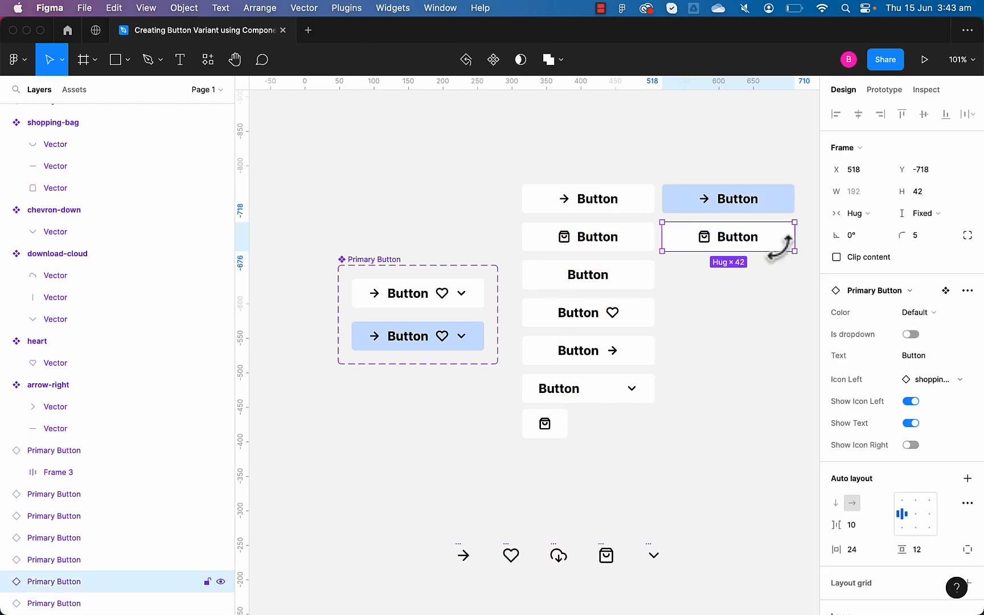
pyautogui.click(911, 312)
pyautogui.click(903, 329)
pyautogui.click(746, 310)
# Step: Duplicate the text-only button instance beside its original, aligned with the blue copies, and set its Color to Blue
pyautogui.hscroll(2, 735, 297)
pyautogui.scroll(-1, 734, 296)
pyautogui.keyDown('alt'); pyautogui.moveTo(595, 257); pyautogui.dragTo(738, 259); pyautogui.keyUp('alt')
pyautogui.click(910, 312)
pyautogui.click(902, 329)
# Step: Duplicate the button instance with the heart icon beside its original at X 518 and set the copy's Color to Blue
pyautogui.keyDown('alt'); pyautogui.moveTo(592, 293); pyautogui.dragTo(743, 299); pyautogui.keyUp('alt')
pyautogui.click(911, 312)
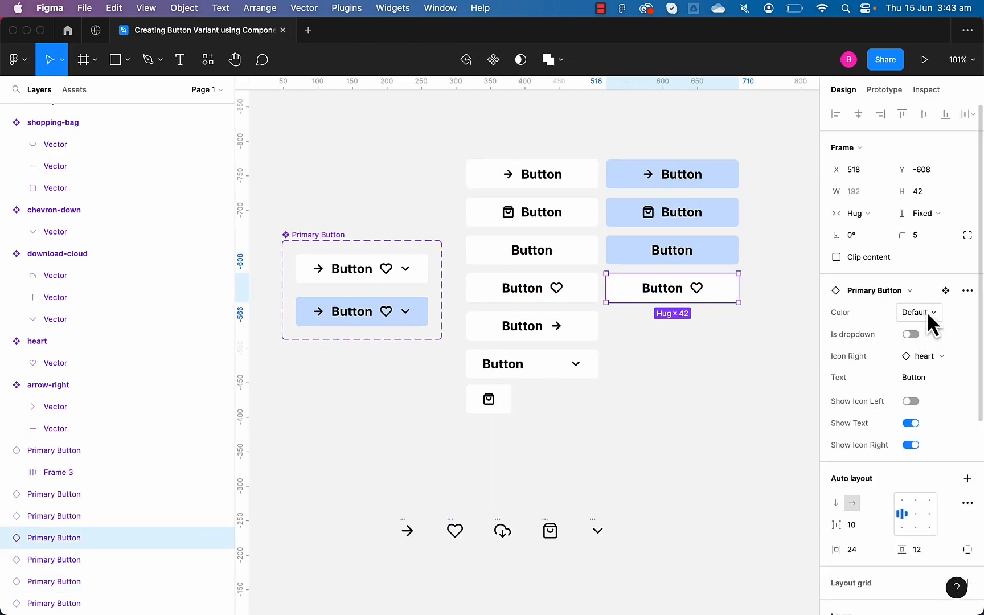
pyautogui.click(903, 329)
# Step: Duplicate the last three instances (trailing arrow, dropdown and icon-only shopping bag) together at X 518 and set the copies' Color to Blue
pyautogui.click(575, 336)
pyautogui.keyDown('shift'); pyautogui.click(567, 364); pyautogui.keyUp('shift')
pyautogui.keyDown('shift'); pyautogui.click(489, 399); pyautogui.keyUp('shift')
pyautogui.keyDown('alt'); pyautogui.moveTo(567, 364); pyautogui.dragTo(715, 373); pyautogui.keyUp('alt')
pyautogui.click(911, 312)
pyautogui.click(902, 329)
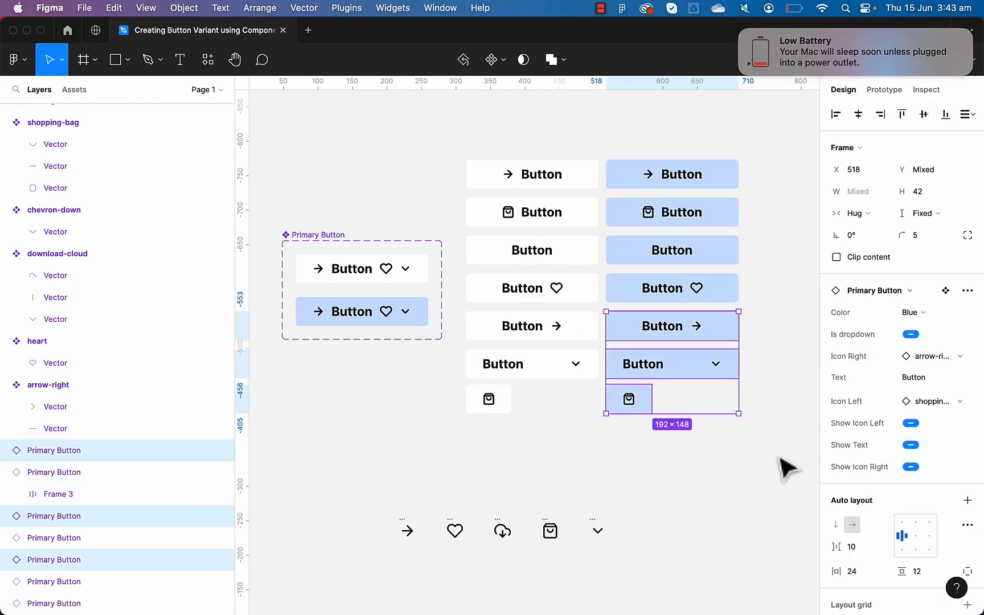
pyautogui.click(786, 466)
pyautogui.keyDown('ctrl'); pyautogui.scroll(-3, 786, 466); pyautogui.keyUp('ctrl')
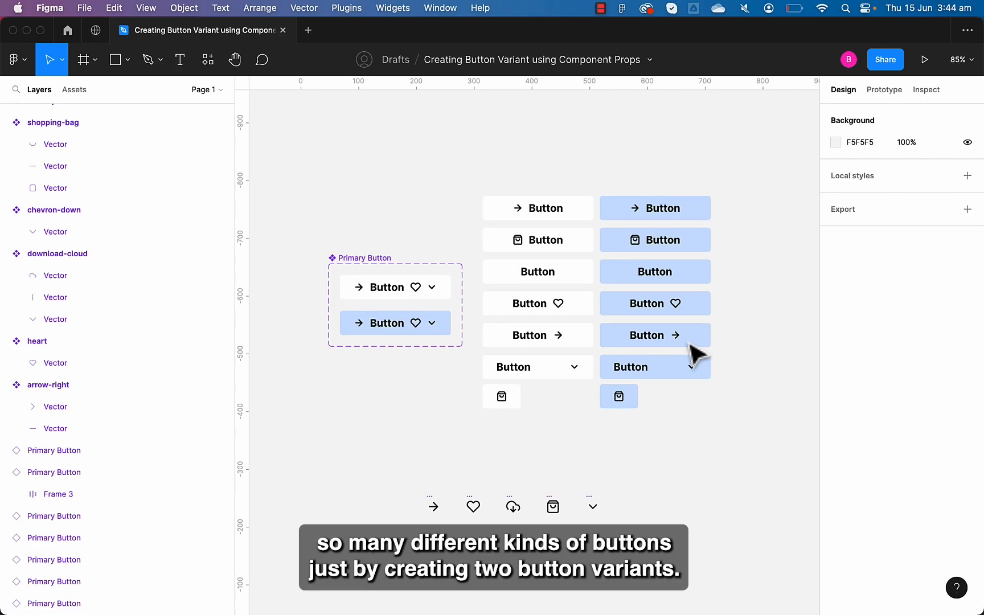
pyautogui.keyDown('ctrl'); pyautogui.scroll(2, 690, 344); pyautogui.keyUp('ctrl')
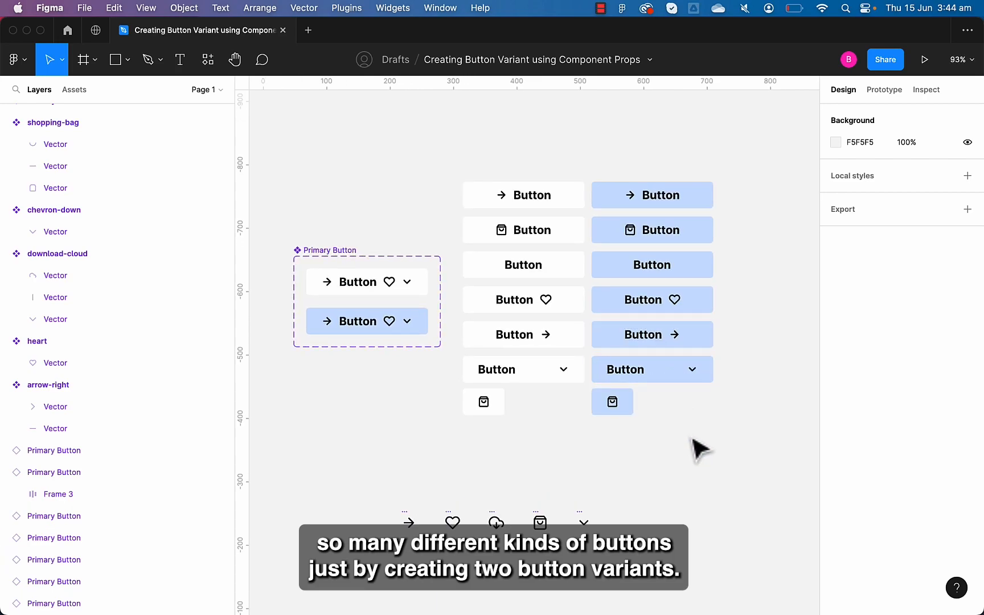